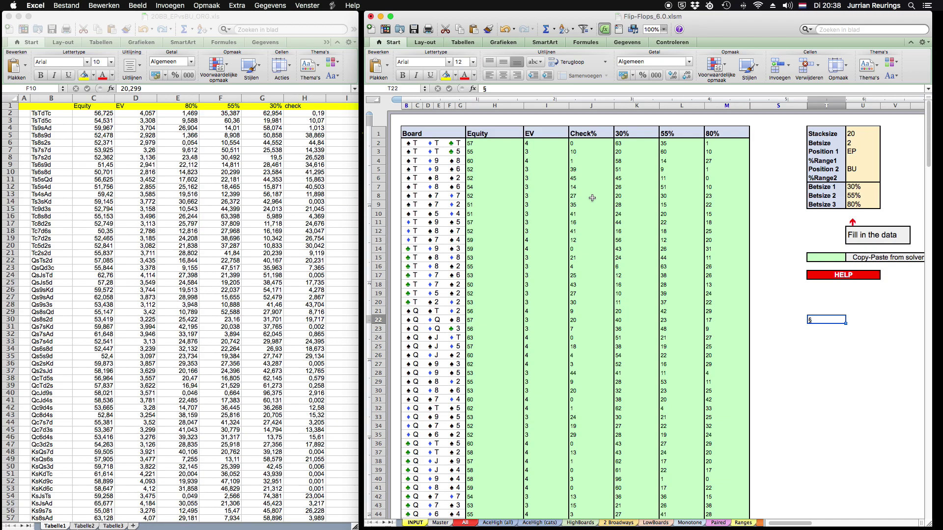
Step: Switch to 20BB_EPvsBU_ORG.xls and examine its board names and the Equity, EV, bet-size and check columns
{"action": "left_click", "coordinate": [88, 248]}
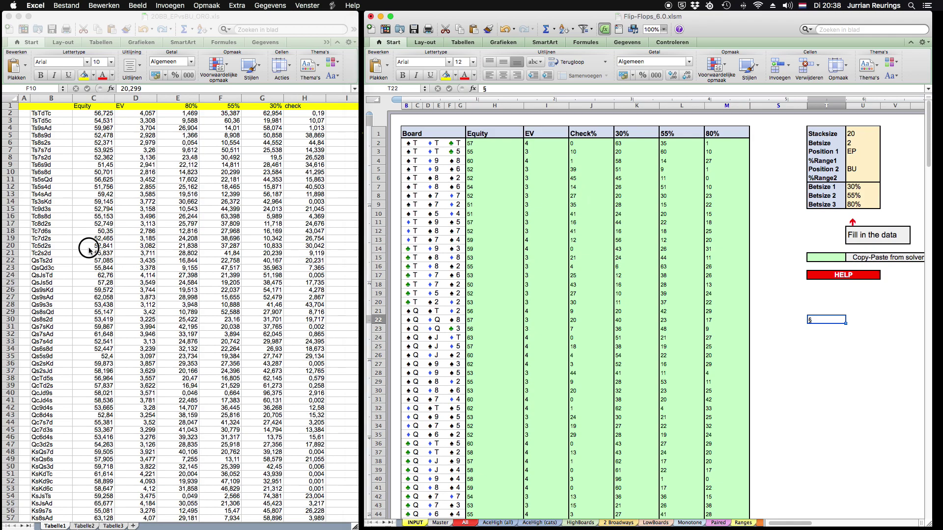
{"action": "left_click", "coordinate": [91, 216]}
{"action": "left_click", "coordinate": [49, 165]}
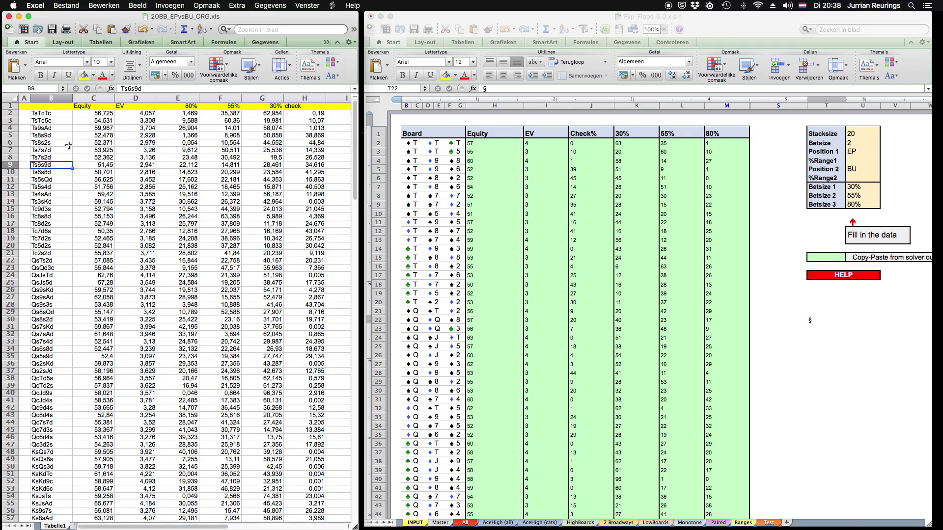
{"action": "left_click", "coordinate": [142, 167]}
{"action": "left_click", "coordinate": [100, 150]}
{"action": "left_click", "coordinate": [53, 136]}
{"action": "left_click", "coordinate": [122, 138]}
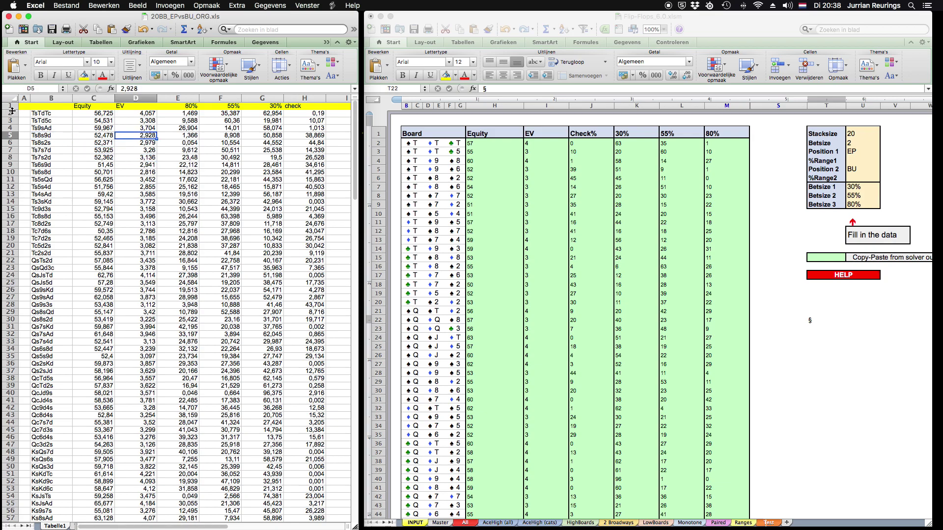
{"action": "left_click", "coordinate": [265, 135]}
{"action": "left_click", "coordinate": [306, 138]}
{"action": "left_click", "coordinate": [314, 120]}
{"action": "left_click", "coordinate": [209, 120]}
{"action": "left_click", "coordinate": [143, 128]}
{"action": "left_click", "coordinate": [98, 128]}
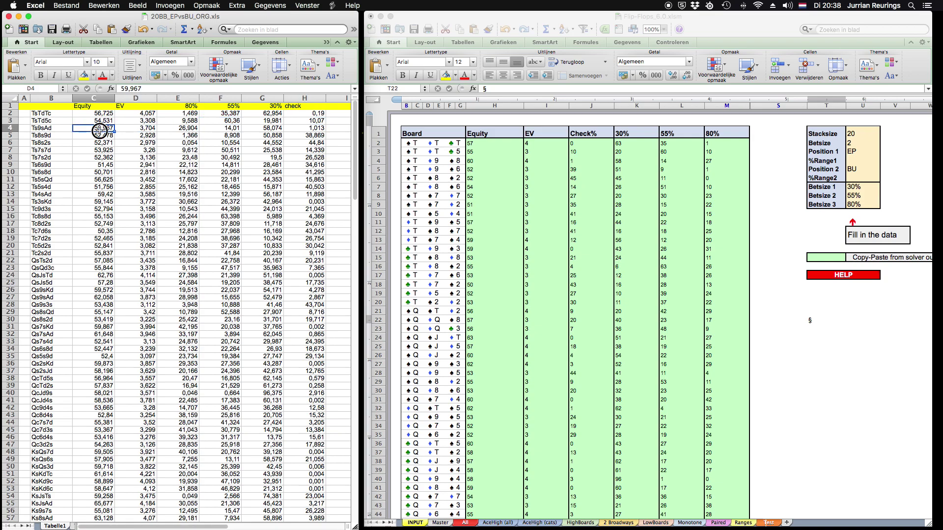
{"action": "left_click", "coordinate": [147, 252]}
{"action": "scroll", "coordinate": [162, 255], "scroll_direction": "down", "scroll_amount": 6}
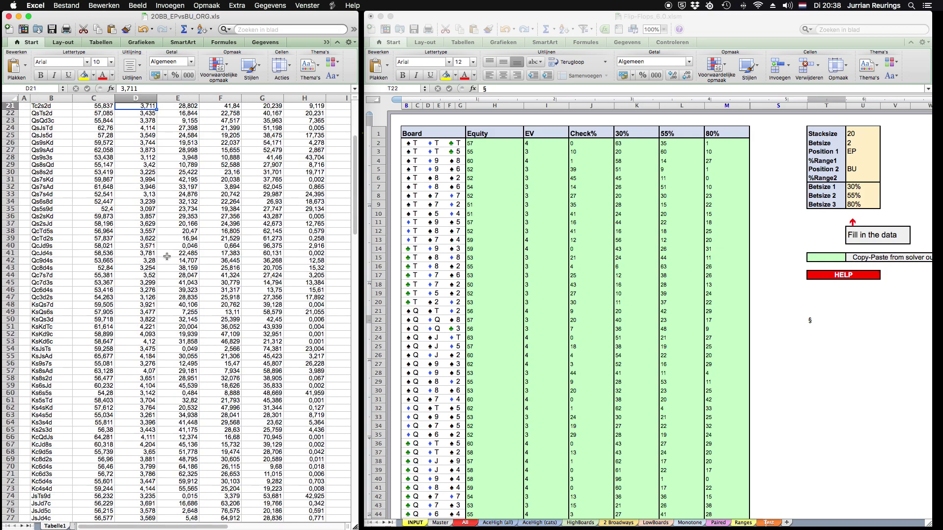
{"action": "scroll", "coordinate": [166, 256], "scroll_direction": "up", "scroll_amount": 6}
{"action": "left_click", "coordinate": [158, 180]}
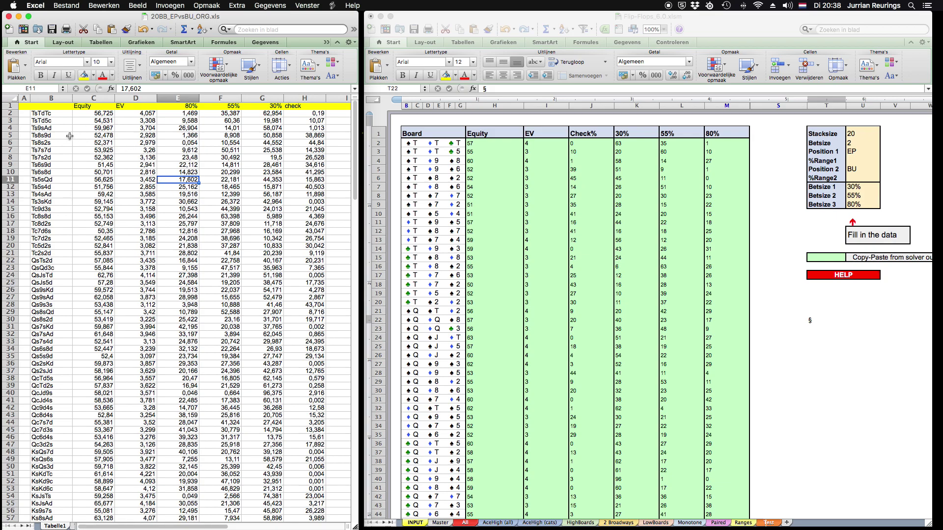
Step: Examine the Ts8s9d board's check, 30%, 55%, 80%, EV and Equity values in the solver output
{"action": "left_click", "coordinate": [40, 136]}
{"action": "left_click", "coordinate": [304, 137]}
{"action": "left_click", "coordinate": [278, 137]}
{"action": "left_click", "coordinate": [224, 137]}
{"action": "left_click", "coordinate": [194, 137]}
{"action": "left_click", "coordinate": [147, 137]}
{"action": "left_click", "coordinate": [112, 136]}
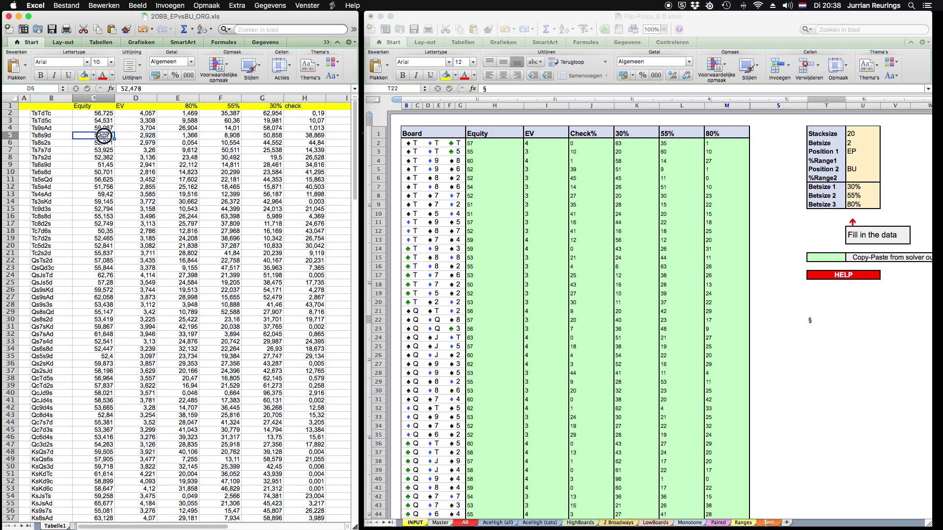
{"action": "left_click", "coordinate": [50, 136]}
{"action": "left_click", "coordinate": [94, 142]}
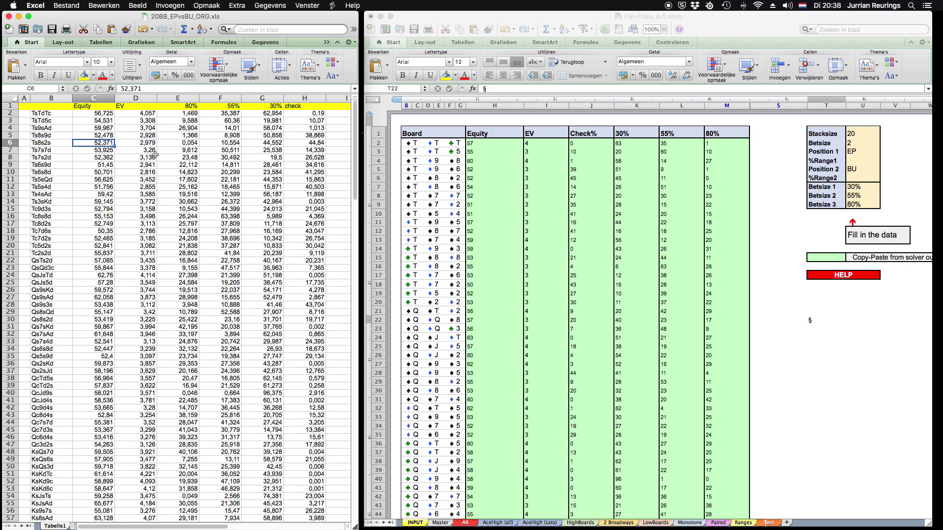
{"action": "left_click_drag", "start_coordinate": [195, 172], "coordinate": [221, 171]}
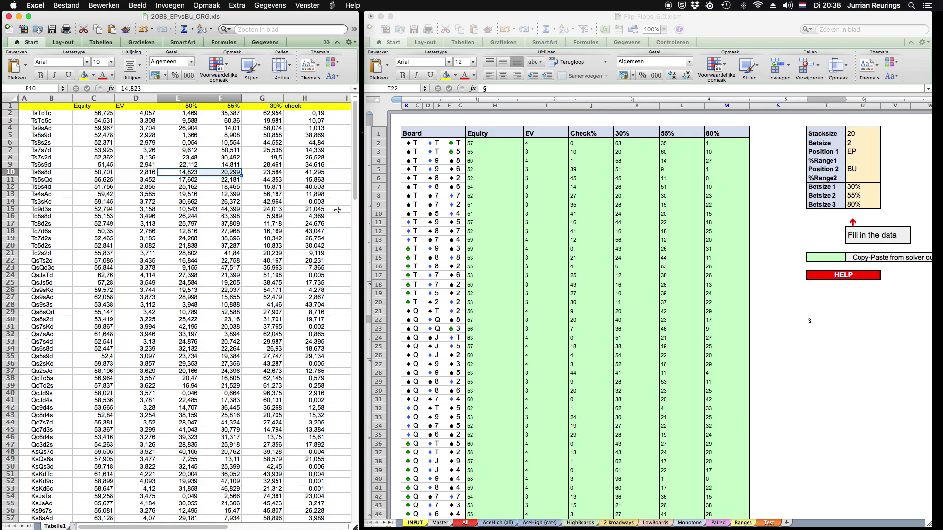
Step: Compare the board order and Equity column in Flip-Flops_6.0.xlsm with the solver data in 20BB_EPvsBU_ORG.xls
{"action": "left_click", "coordinate": [504, 261]}
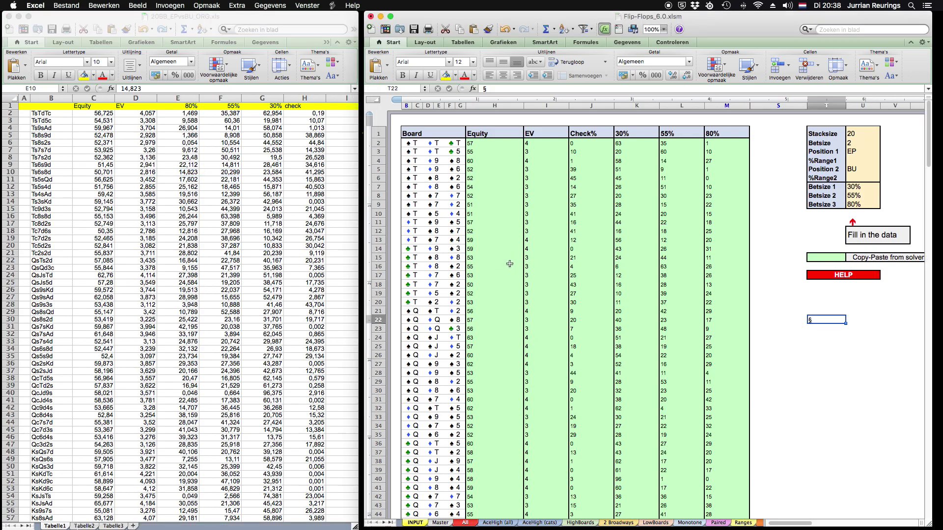
{"action": "left_click", "coordinate": [509, 266]}
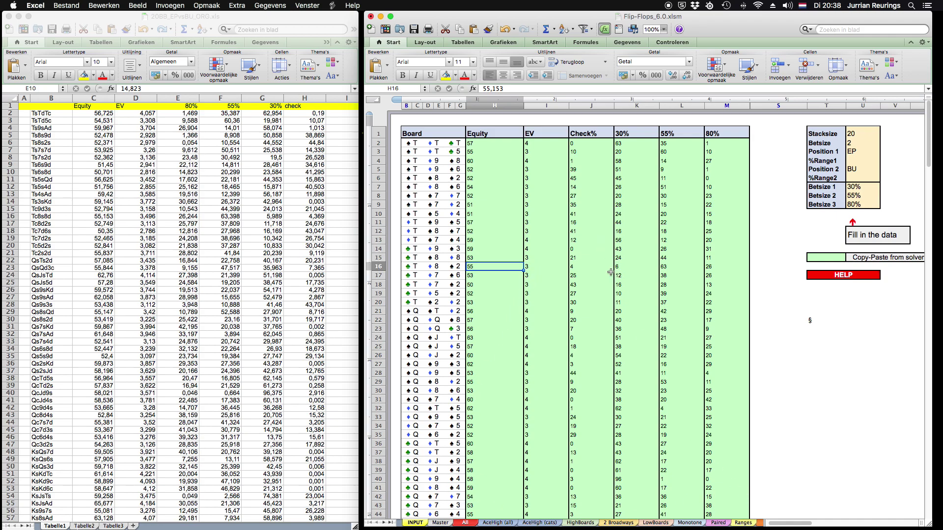
{"action": "left_click", "coordinate": [507, 249]}
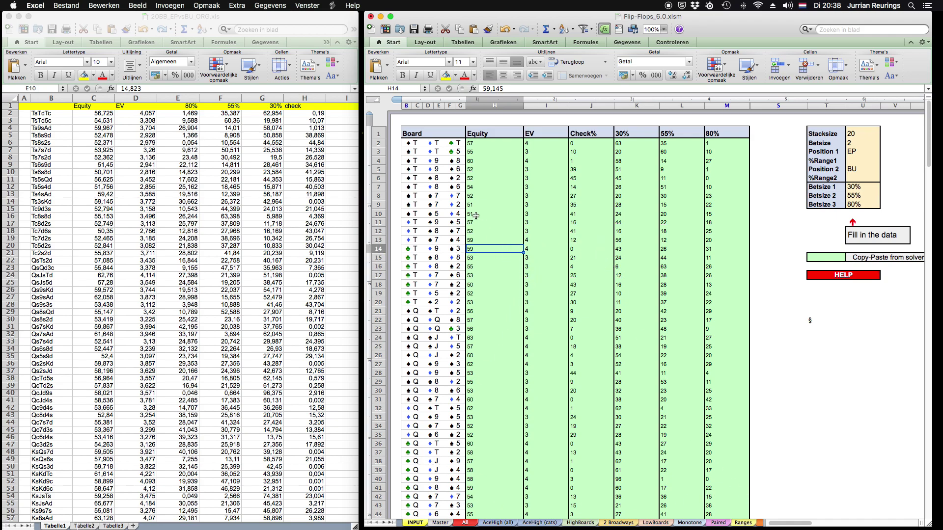
{"action": "left_click", "coordinate": [122, 195]}
{"action": "left_click", "coordinate": [97, 189]}
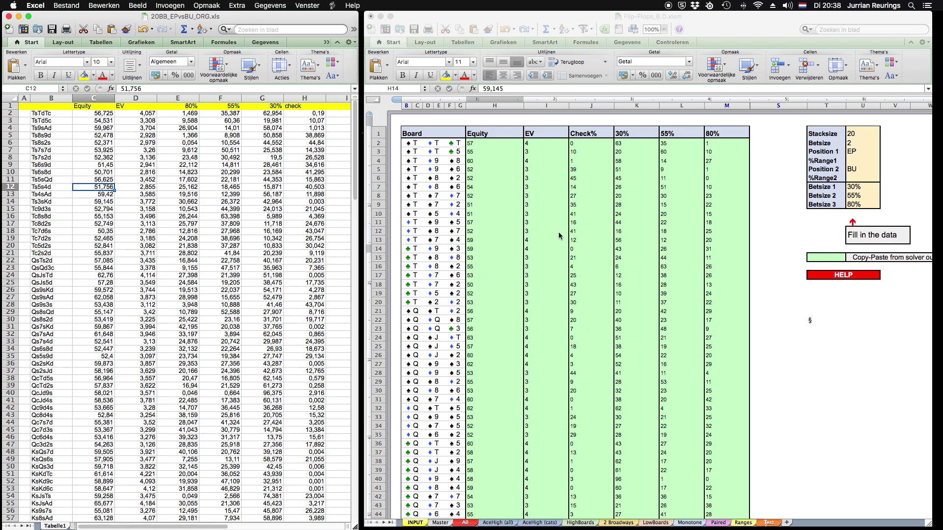
{"action": "left_click", "coordinate": [485, 157]}
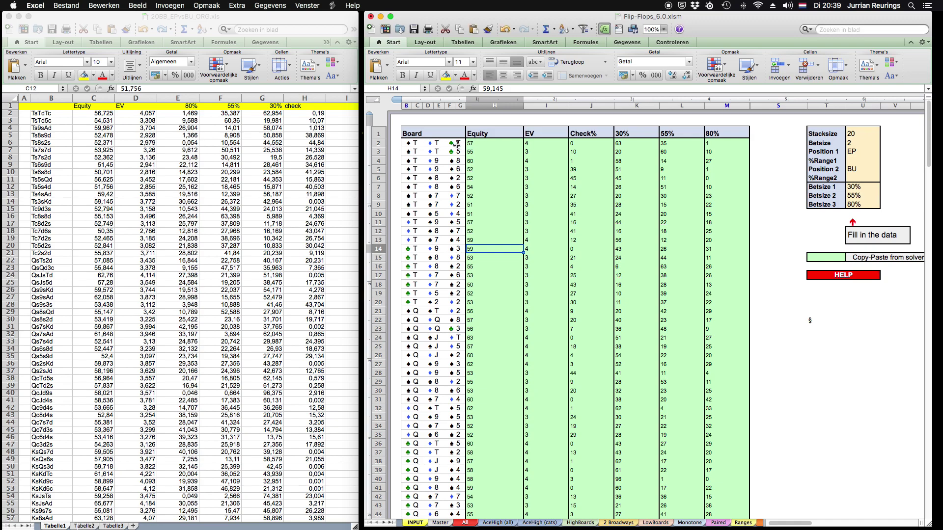
{"action": "left_click", "coordinate": [246, 245]}
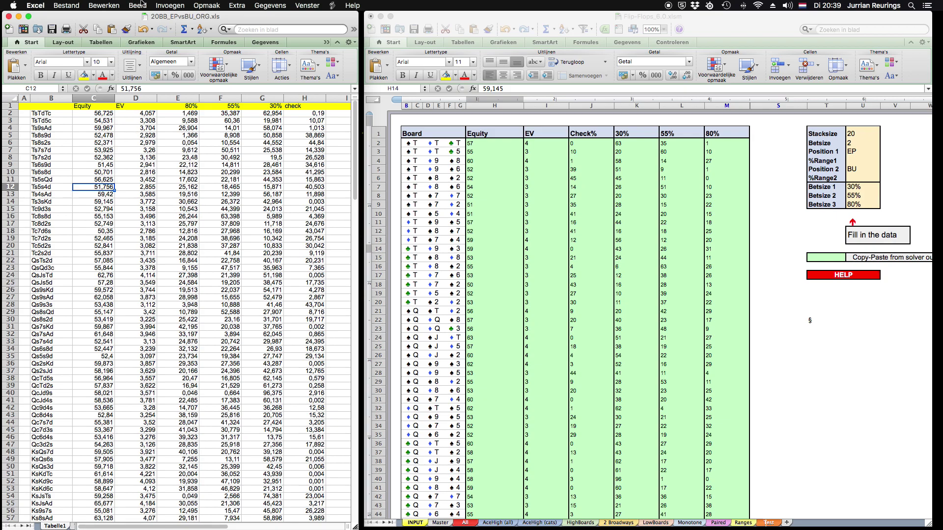
Step: In Flip-Flops_6.0.xlsm, enter a Stacksize of 20 and a Betsize of 2.1 in the scenario settings
{"action": "left_click", "coordinate": [856, 135]}
{"action": "left_click", "coordinate": [862, 160]}
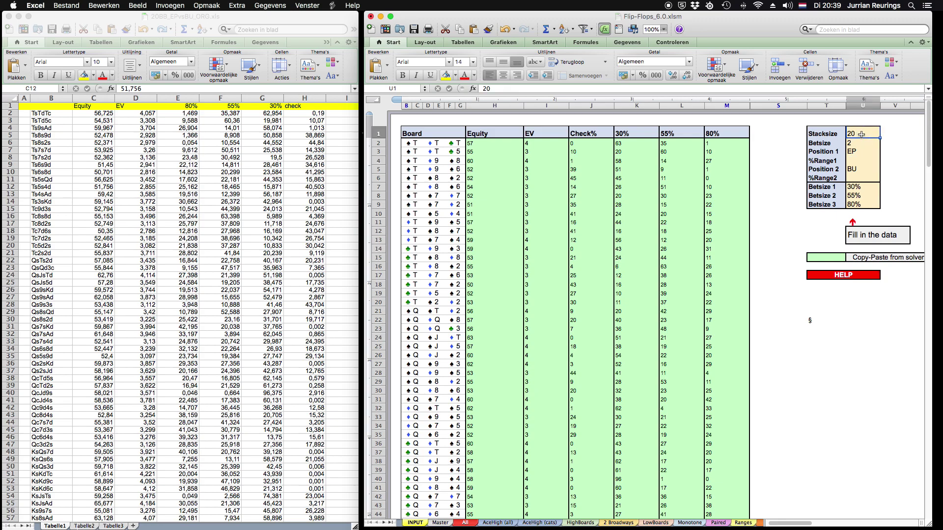
{"action": "left_click", "coordinate": [860, 130]}
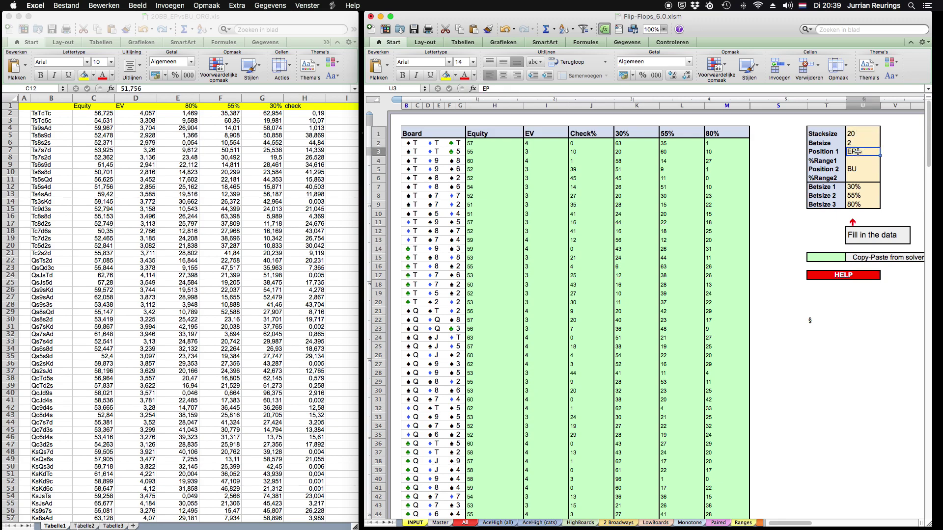
{"action": "left_click", "coordinate": [854, 136]}
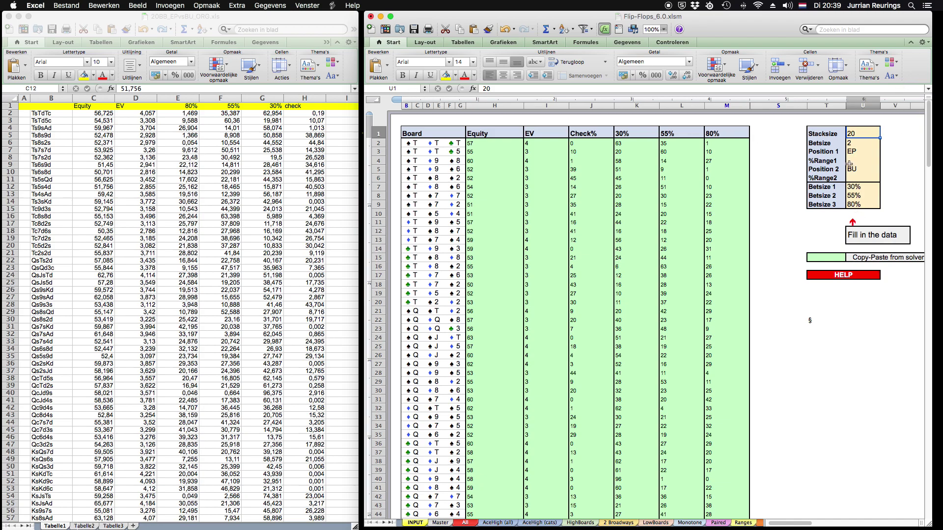
{"action": "type", "text": "20"}
{"action": "key", "text": "Return"}
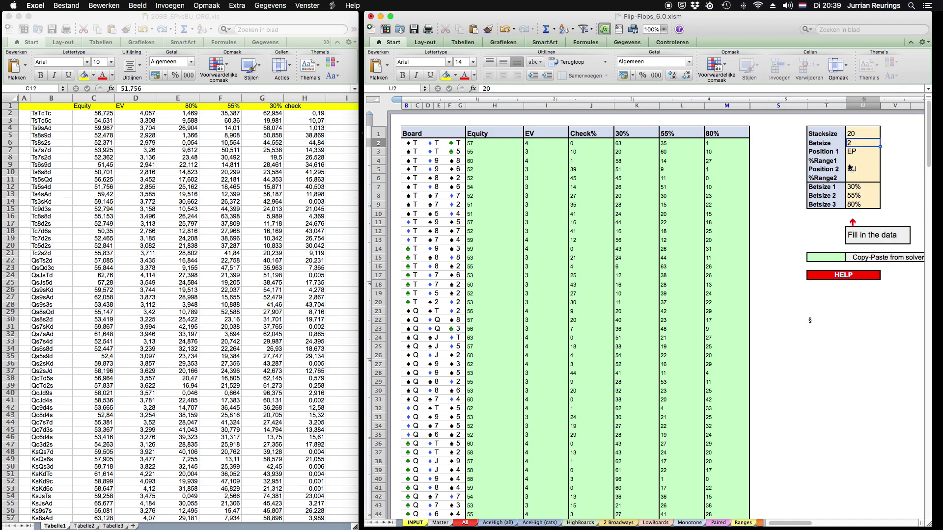
{"action": "type", "text": "2.1"}
{"action": "key", "text": "Return"}
Step: Set %Range1 for the EP position to 17.3% in the scenario settings
{"action": "key", "text": "Return"}
{"action": "key", "text": "Return"}
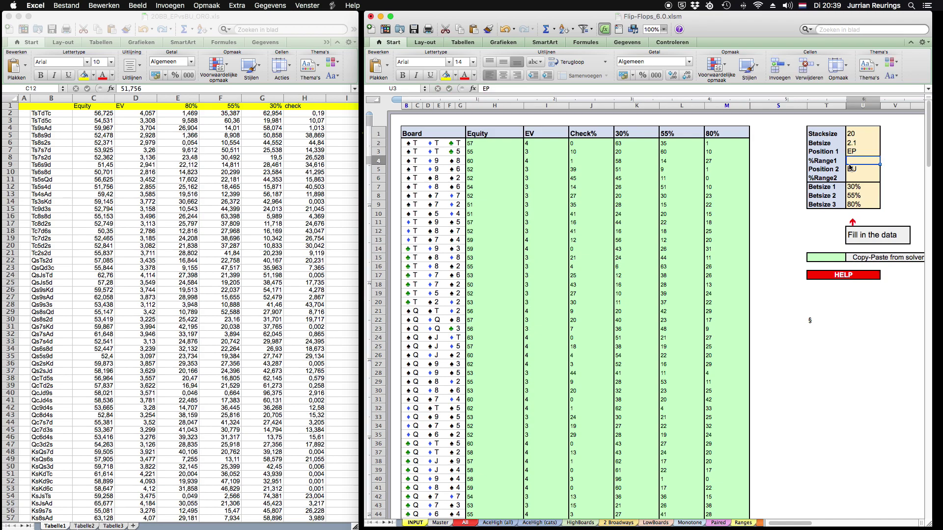
{"action": "key", "text": "Return"}
{"action": "key", "text": "Return"}
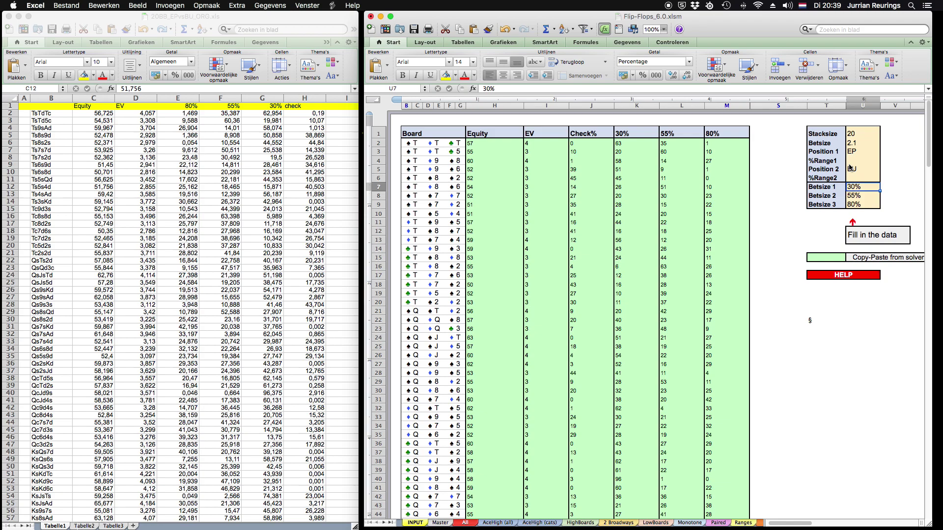
{"action": "key", "text": "Return"}
{"action": "key", "text": "Return"}
{"action": "key", "text": "Return"}
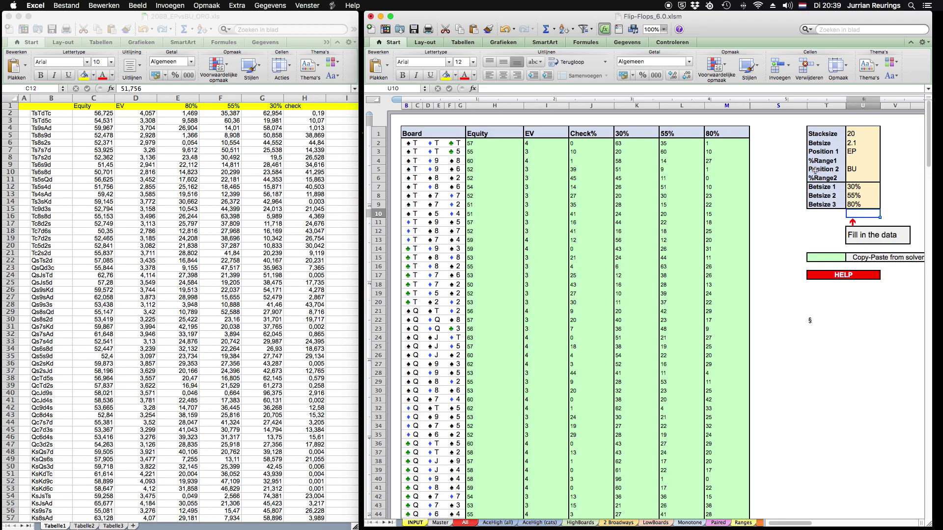
{"action": "left_click", "coordinate": [851, 161]}
{"action": "type", "text": "17"}
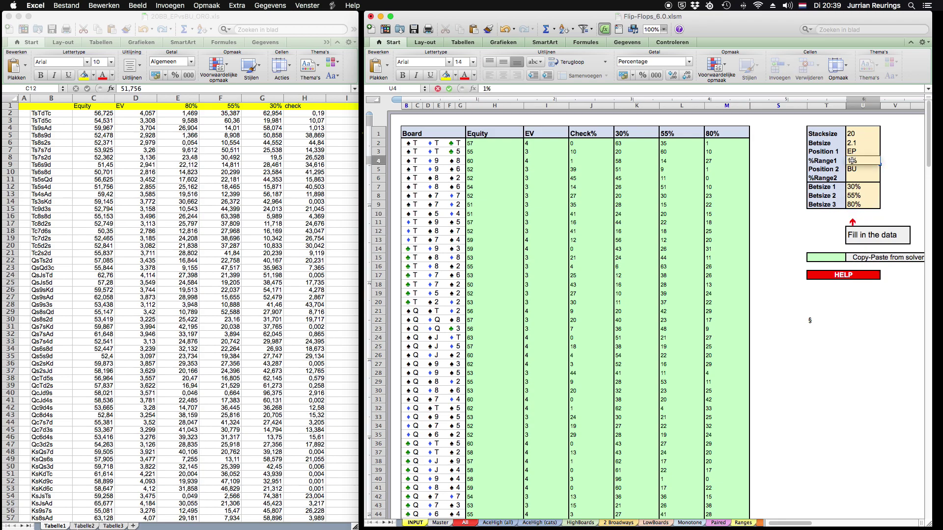
{"action": "type", "text": ".3"}
{"action": "key", "text": "Return"}
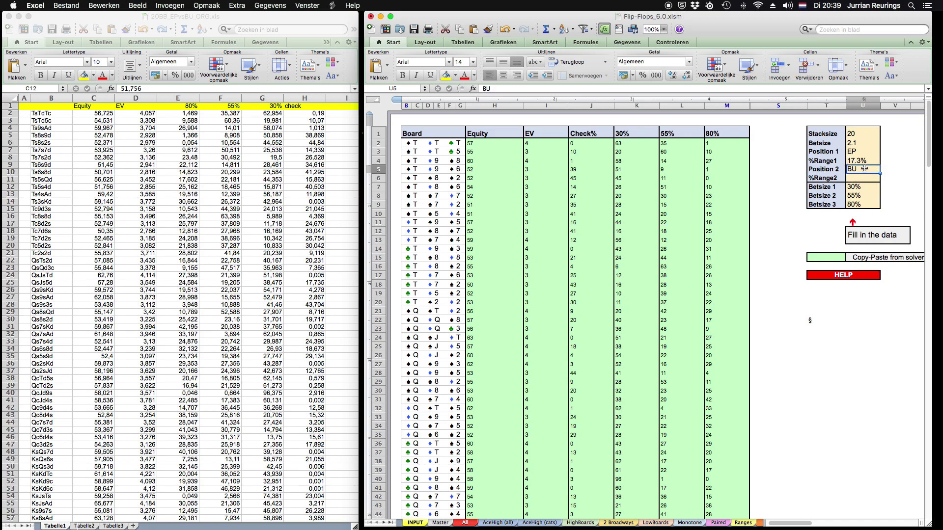
Step: Set Betsize 1 to 33% in the scenario settings
{"action": "left_click", "coordinate": [805, 322]}
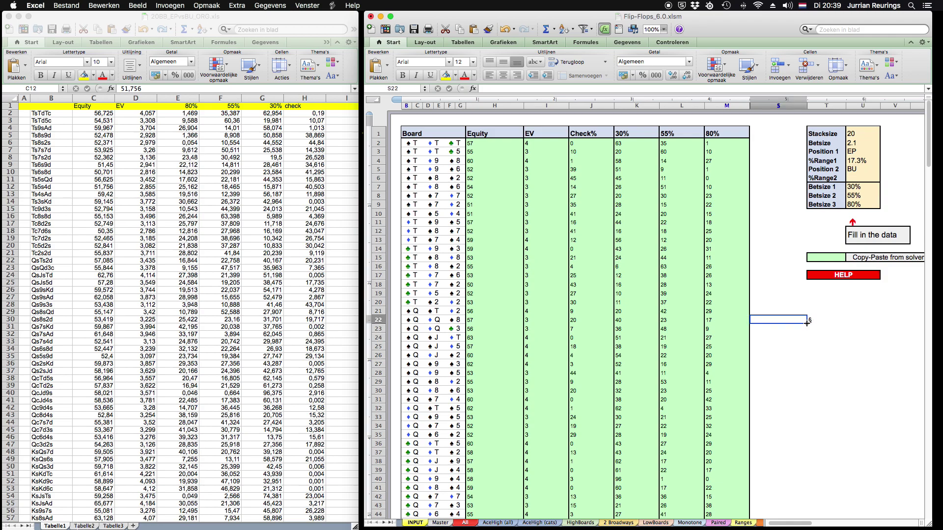
{"action": "left_click", "coordinate": [795, 206]}
{"action": "left_click", "coordinate": [855, 186]}
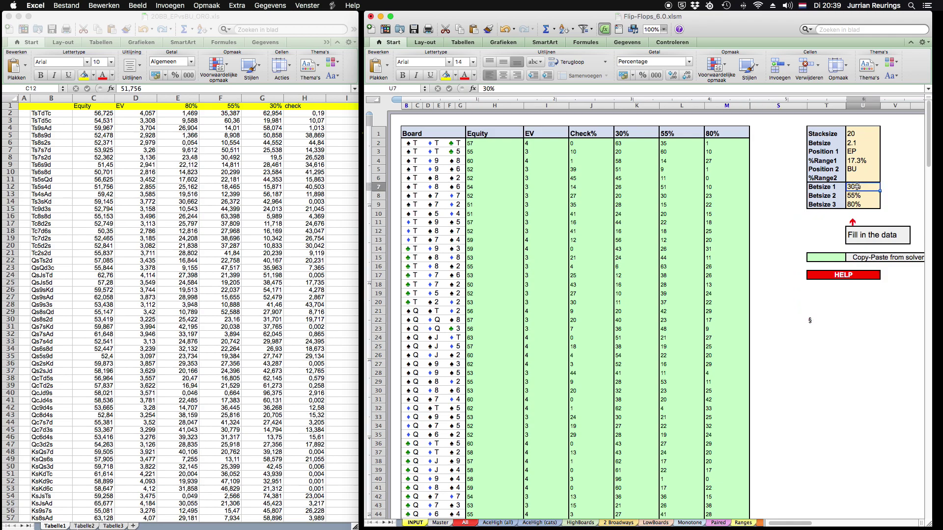
{"action": "type", "text": "33"}
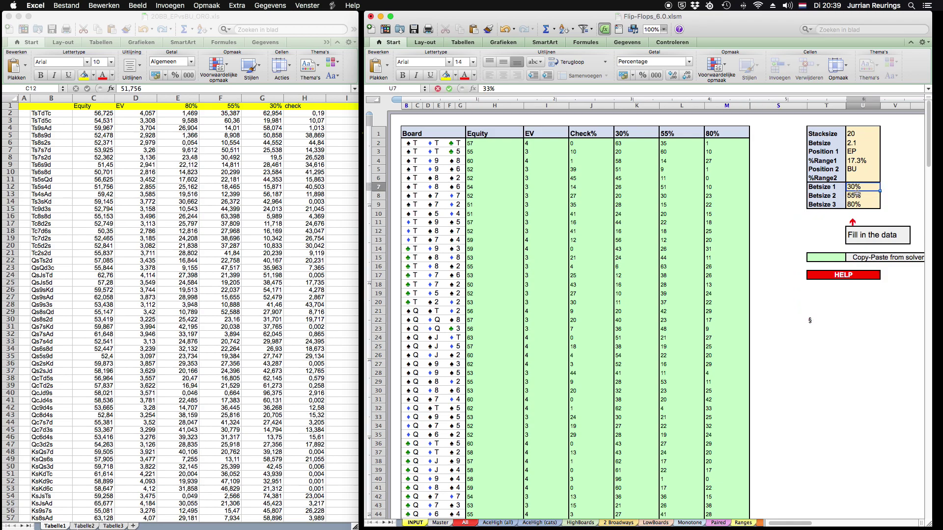
{"action": "key", "text": "Return"}
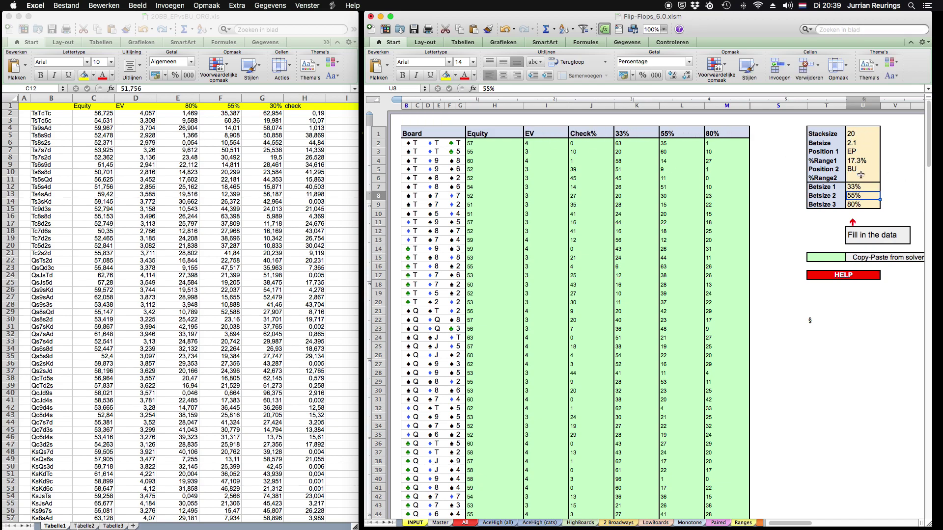
{"action": "left_click", "coordinate": [857, 134]}
{"action": "left_click", "coordinate": [851, 189]}
{"action": "left_click", "coordinate": [864, 204]}
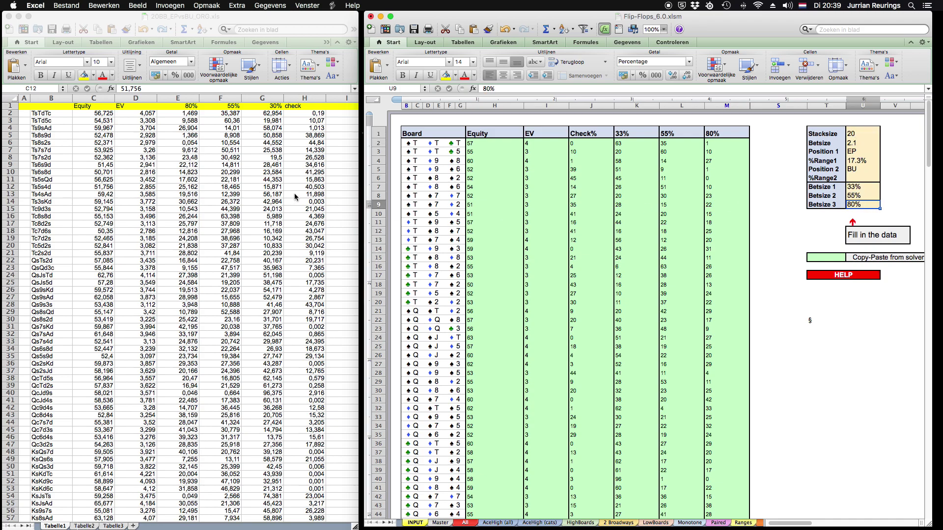
Step: Copy all Equity values in 20BB_EPvsBU_ORG.xls, from C2 down to the last board row
{"action": "left_click", "coordinate": [163, 189]}
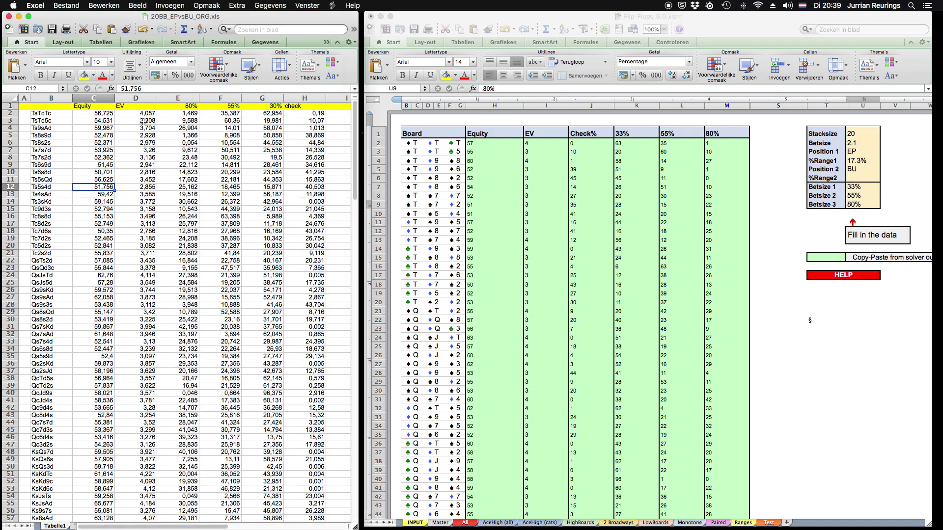
{"action": "left_click", "coordinate": [97, 114]}
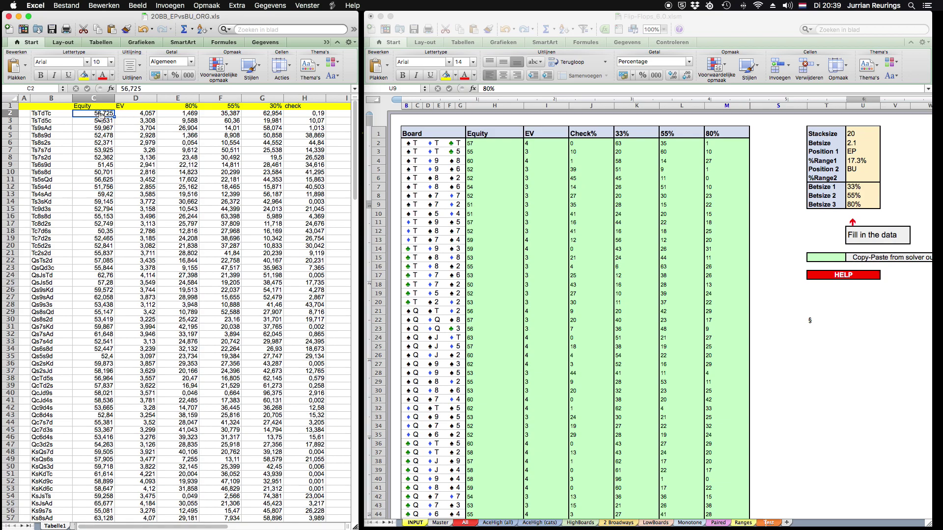
{"action": "key", "text": "super+shift+Down"}
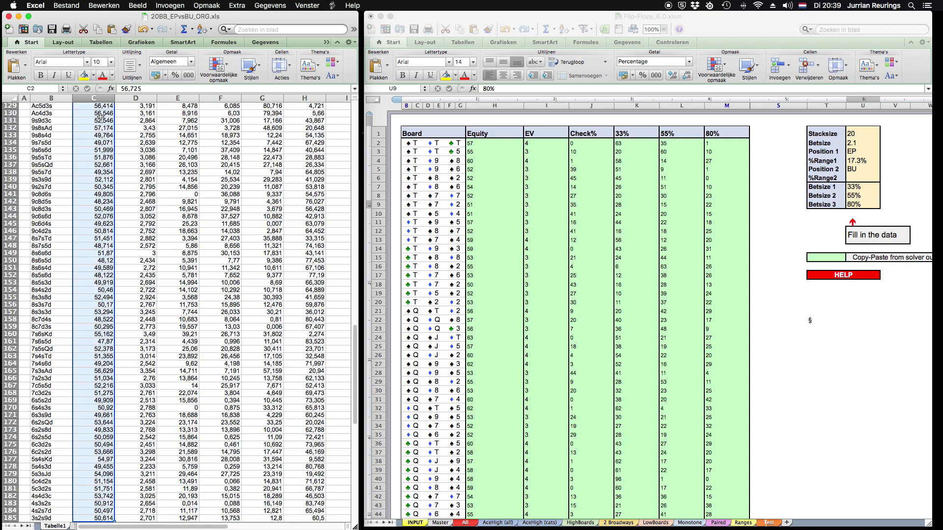
{"action": "right_click", "coordinate": [100, 118]}
{"action": "left_click", "coordinate": [117, 133]}
Step: Paste the copied data as values only (Waarden) into the Equity column of Flip-Flops_6.0.xlsm, starting at H2
{"action": "scroll", "coordinate": [246, 142], "scroll_direction": "up", "scroll_amount": 20}
{"action": "left_click", "coordinate": [475, 143]}
{"action": "right_click", "coordinate": [475, 143]}
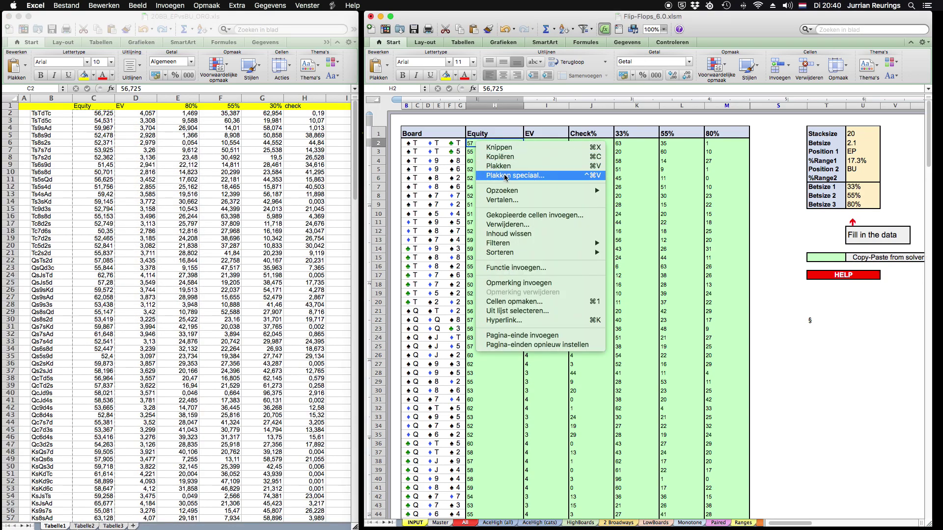
{"action": "left_click", "coordinate": [504, 175]}
{"action": "left_click", "coordinate": [424, 128]}
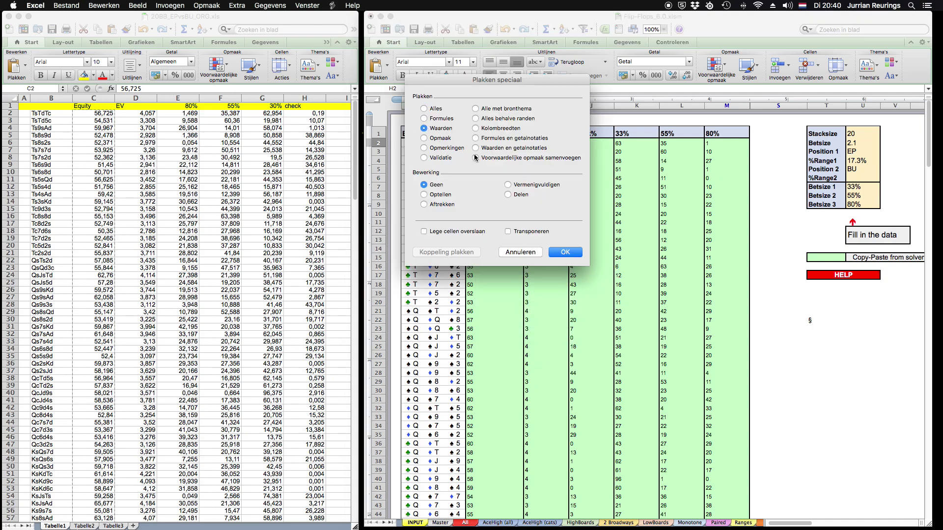
{"action": "left_click", "coordinate": [565, 253]}
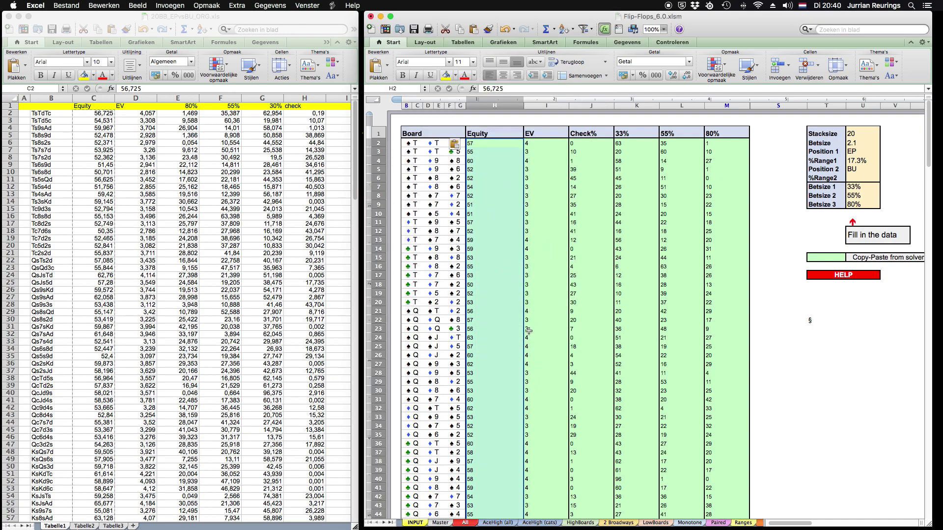
Step: Review the order of the EV, 80%, 55%, 30% and check columns in 20BB_EPvsBU_ORG.xls for transfer to Flip-Flops_6.0.xlsm
{"action": "left_click", "coordinate": [544, 210]}
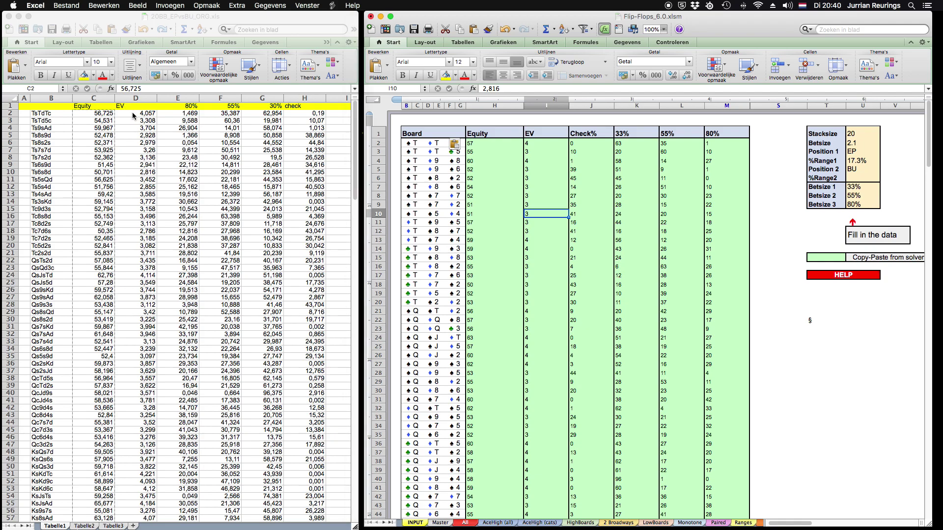
{"action": "left_click", "coordinate": [132, 112]}
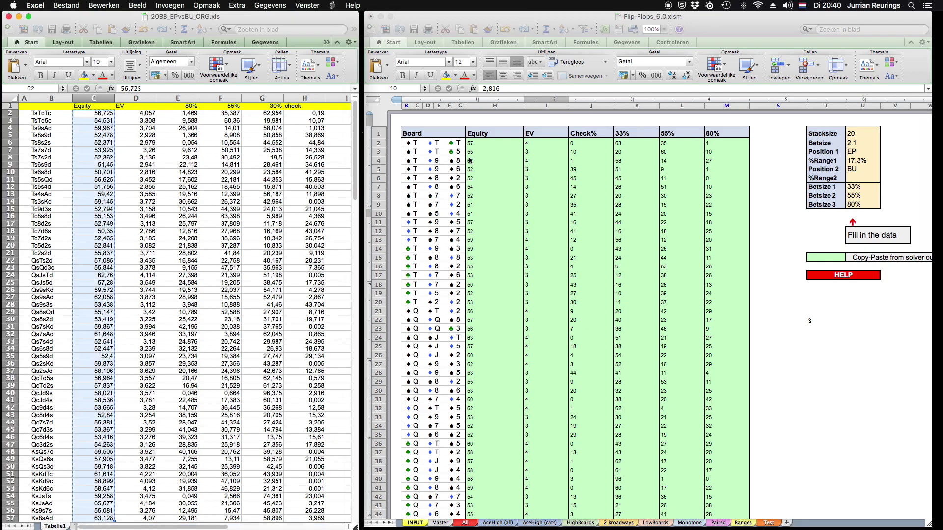
{"action": "left_click", "coordinate": [140, 114]}
{"action": "left_click", "coordinate": [187, 114]}
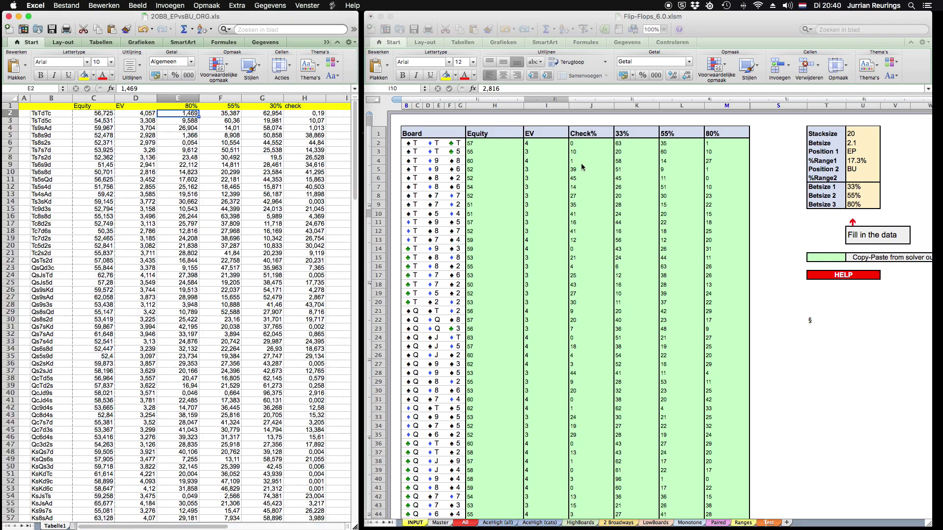
{"action": "left_click", "coordinate": [306, 115]}
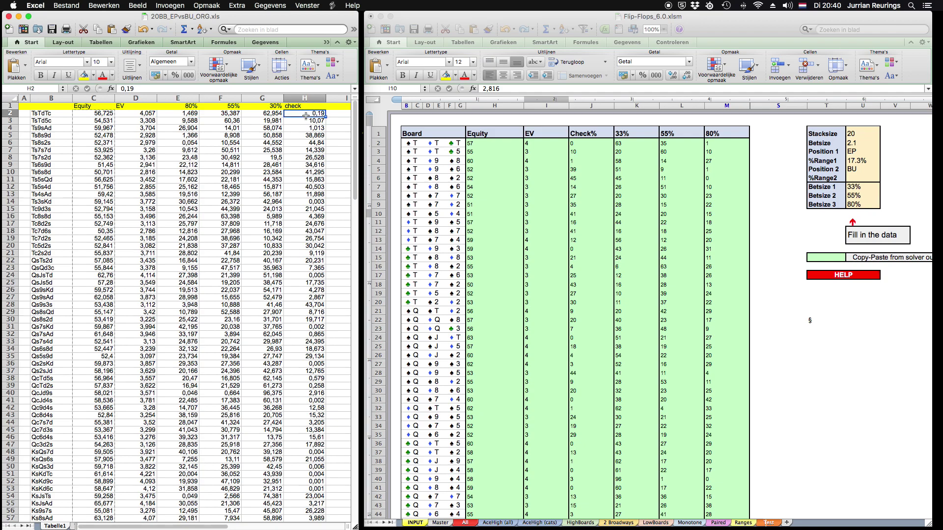
{"action": "left_click", "coordinate": [263, 113]}
{"action": "left_click", "coordinate": [225, 114]}
Step: Copy all 80% values in 20BB_EPvsBU_ORG.xls, from E2 down to the last board row
{"action": "left_click", "coordinate": [186, 114]}
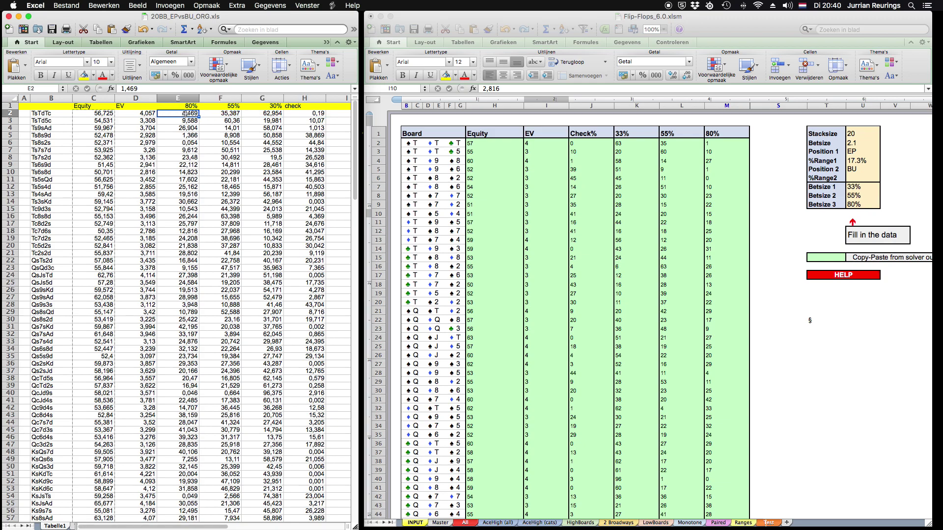
{"action": "key", "text": "super+shift+Down"}
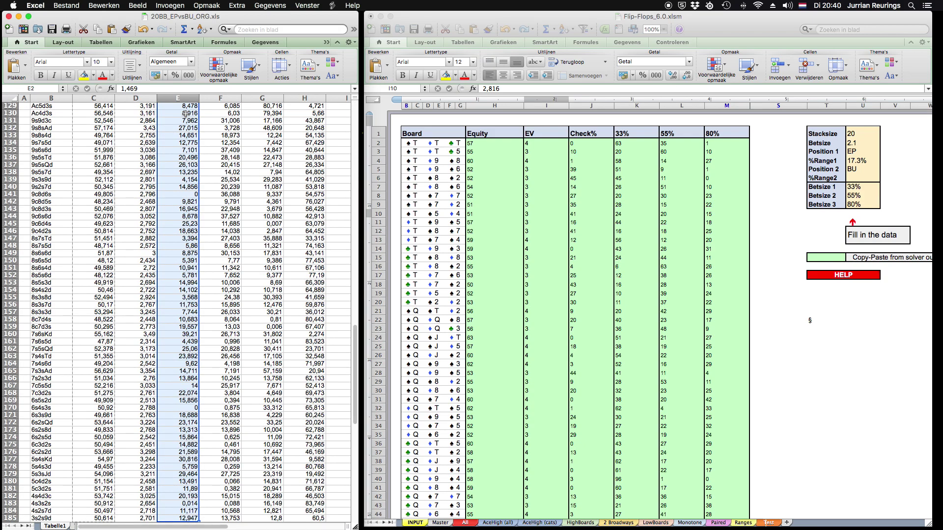
{"action": "right_click", "coordinate": [186, 115]}
{"action": "left_click", "coordinate": [203, 129]}
{"action": "scroll", "coordinate": [203, 128], "scroll_direction": "up", "scroll_amount": 20}
Step: Paste the copied data as values only (Waarden) into the 80% column of Flip-Flops_6.0.xlsm, starting at M2
{"action": "left_click", "coordinate": [616, 153]}
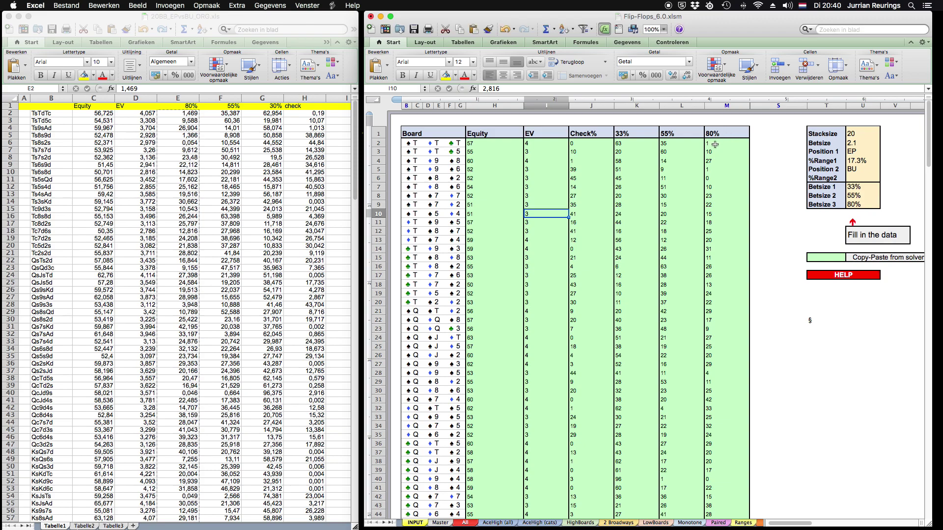
{"action": "left_click", "coordinate": [711, 143]}
{"action": "right_click", "coordinate": [711, 143]}
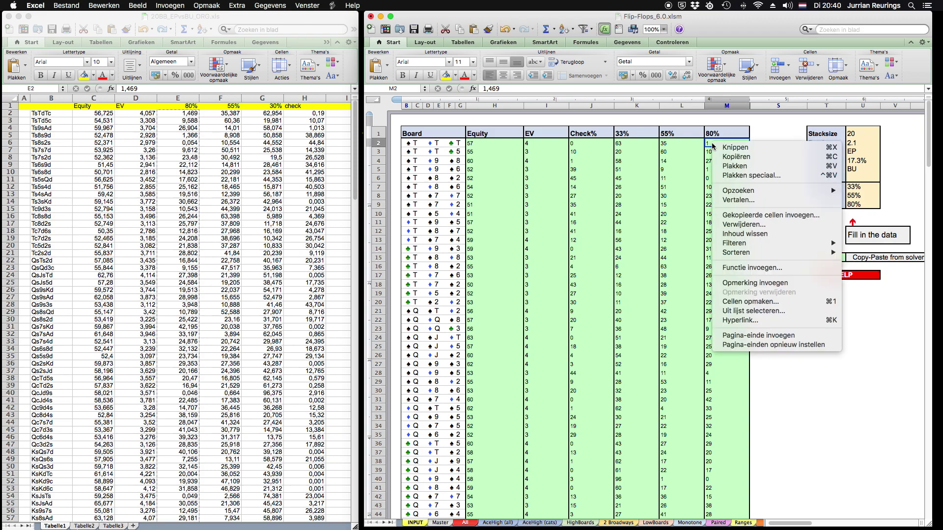
{"action": "left_click", "coordinate": [730, 175]}
{"action": "left_click", "coordinate": [658, 128]}
{"action": "left_click", "coordinate": [796, 253]}
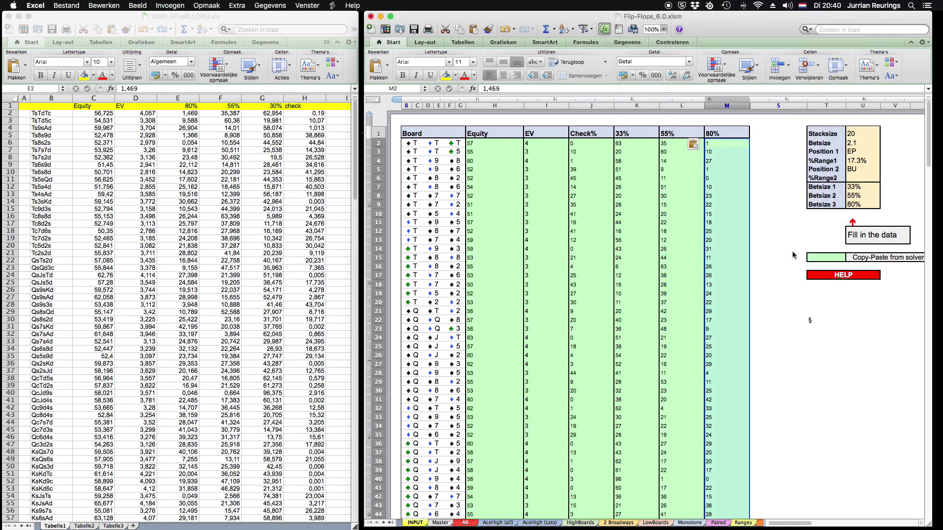
{"action": "left_click", "coordinate": [653, 266]}
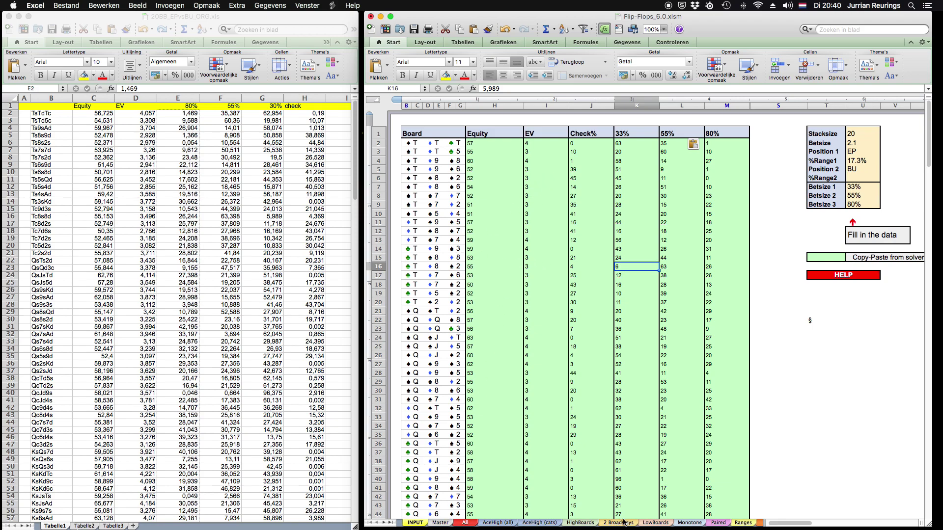
Step: Open the Master sheet full screen and examine the Suits, Paired, Connected and A-high classification and the scenario data of each board
{"action": "left_click", "coordinate": [439, 522]}
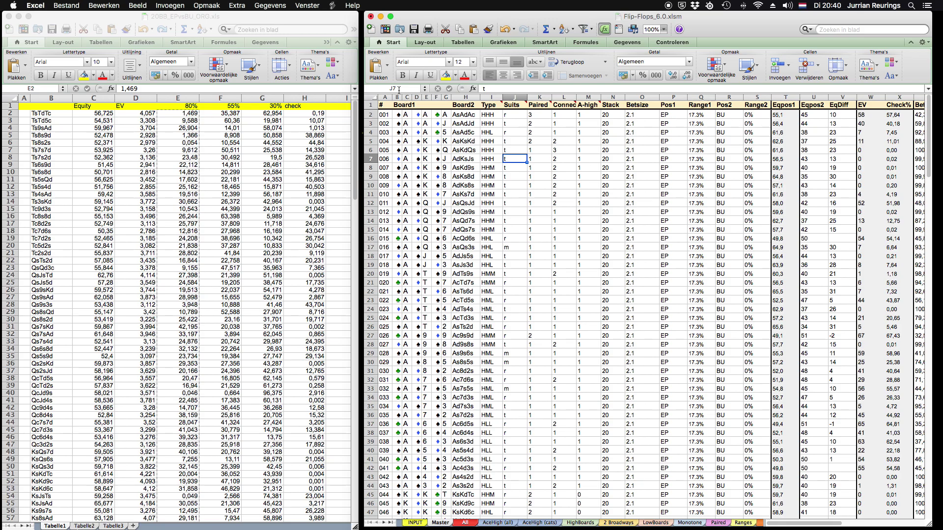
{"action": "left_click", "coordinate": [391, 17]}
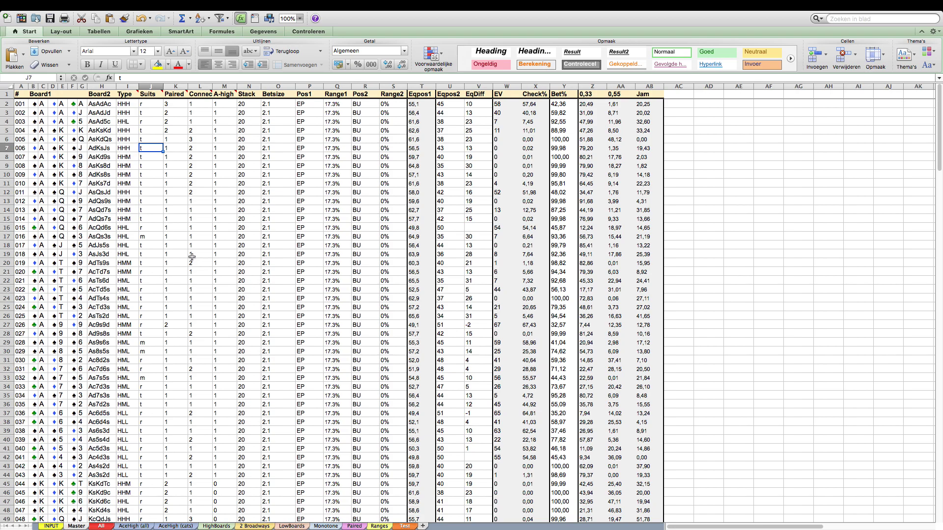
{"action": "left_click", "coordinate": [191, 177]}
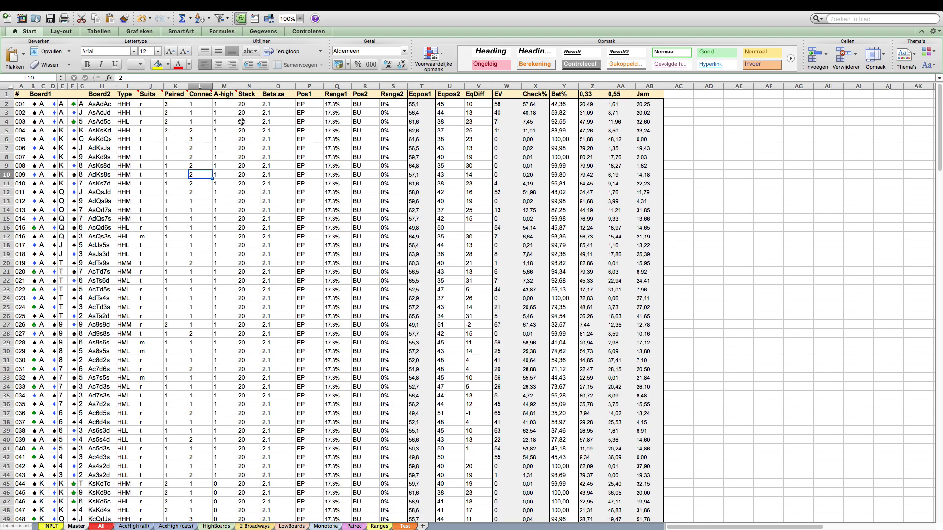
{"action": "left_click", "coordinate": [334, 104]}
{"action": "left_click", "coordinate": [224, 110]}
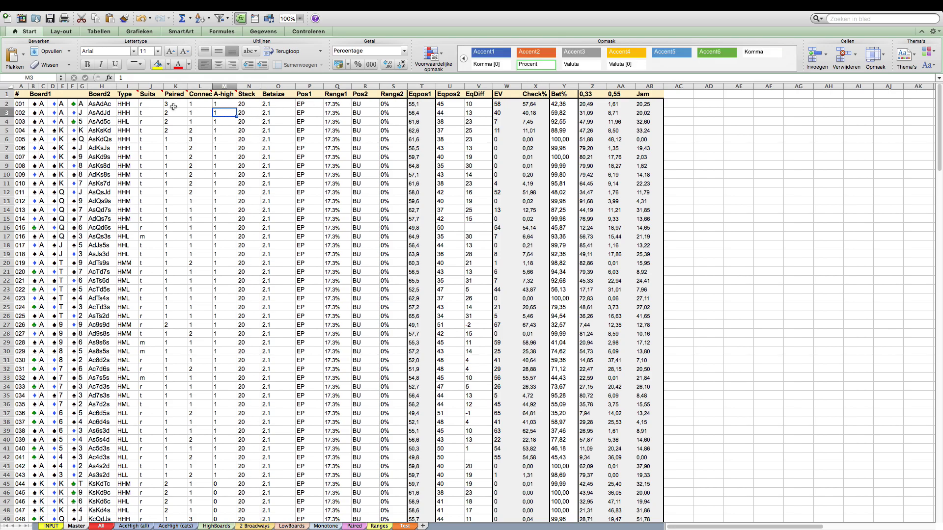
{"action": "left_click", "coordinate": [170, 103]}
{"action": "left_click", "coordinate": [143, 103]}
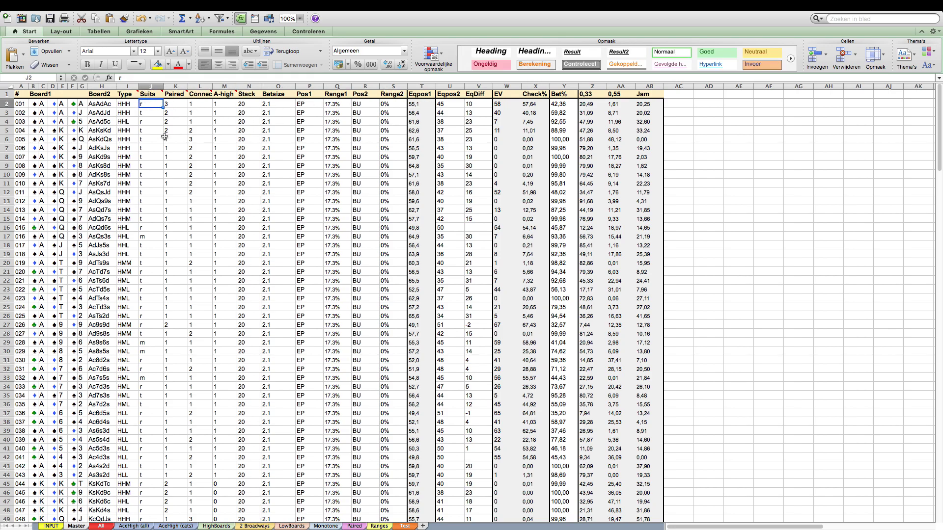
{"action": "left_click", "coordinate": [190, 194]}
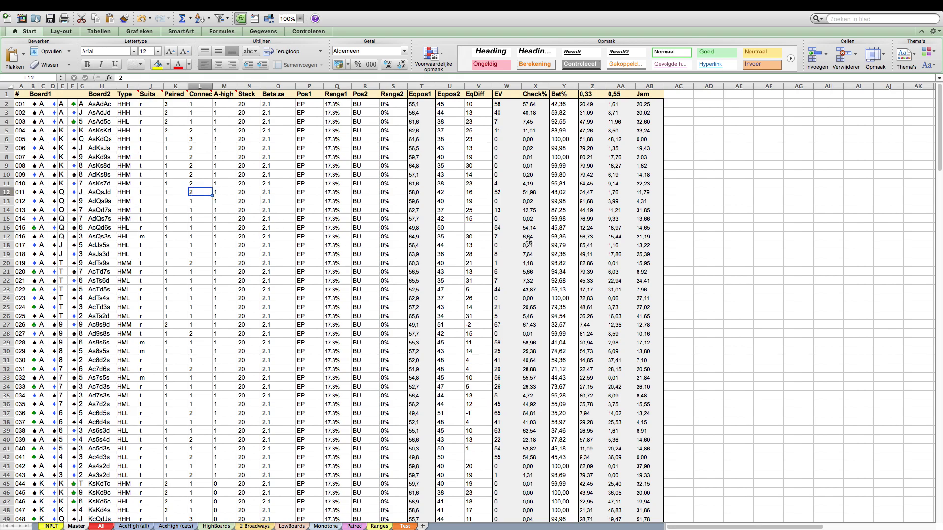
{"action": "left_click", "coordinate": [165, 292]}
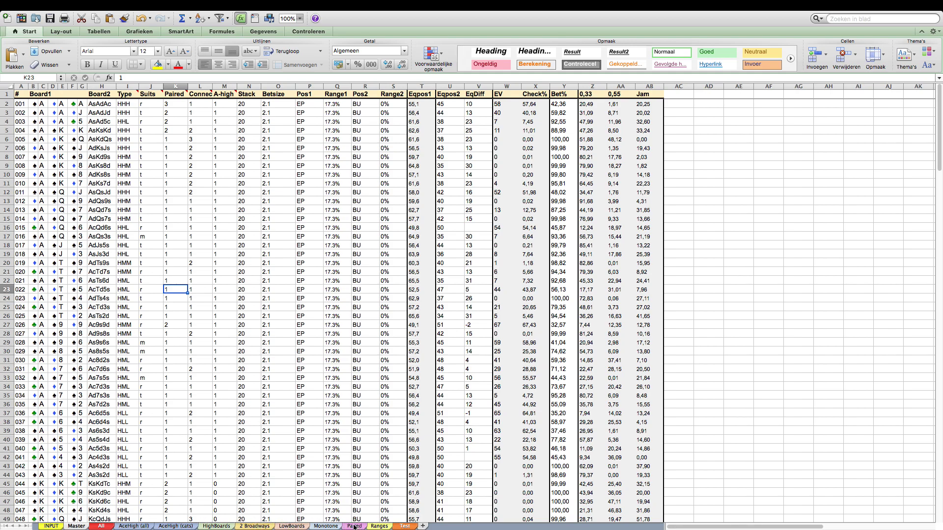
Step: Open the All sheet and examine the Check%, Bet% and bet-size frequencies listed for each board
{"action": "left_click", "coordinate": [101, 526]}
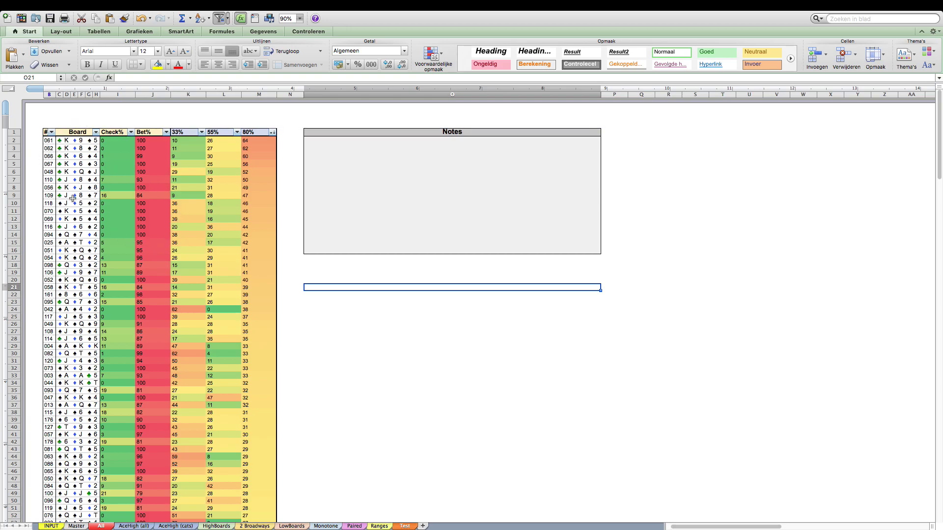
{"action": "left_click", "coordinate": [124, 255]}
{"action": "left_click", "coordinate": [181, 234]}
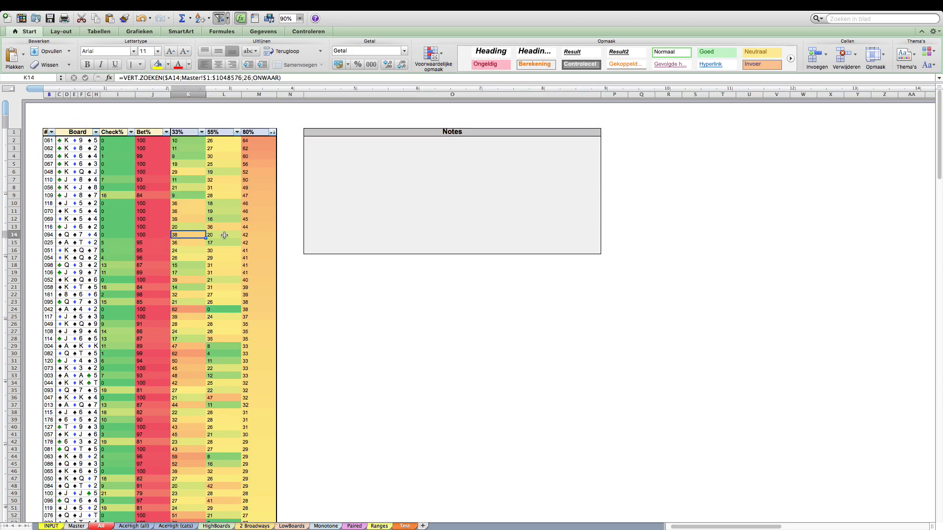
{"action": "left_click", "coordinate": [118, 195]}
{"action": "left_click", "coordinate": [150, 178]}
{"action": "left_click", "coordinate": [116, 148]}
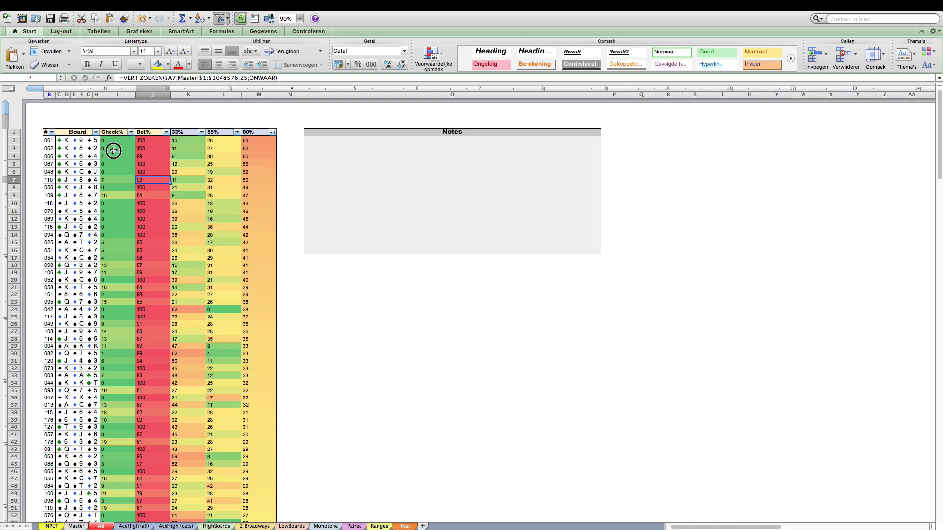
Step: Sort the boards on the All sheet by Check% in descending order (Aflopend)
{"action": "left_click", "coordinate": [131, 133]}
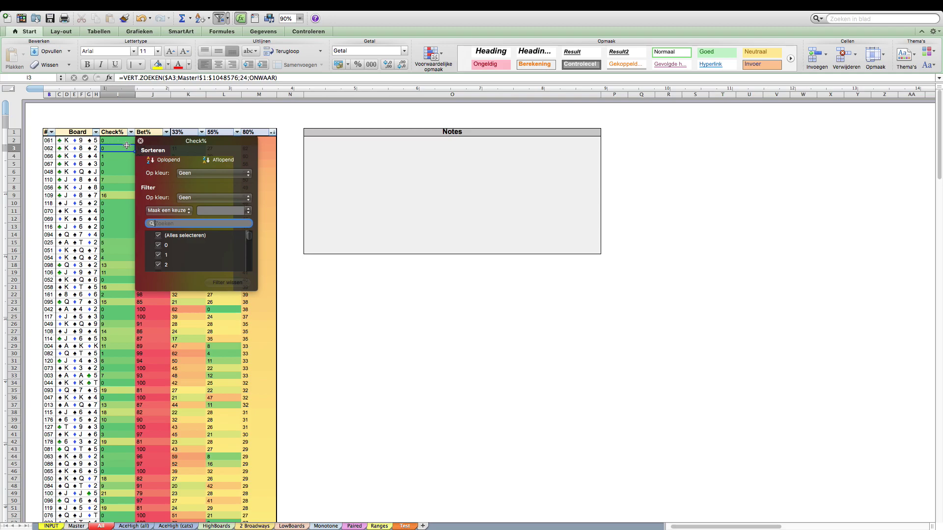
{"action": "left_click", "coordinate": [207, 162]}
{"action": "left_click", "coordinate": [142, 141]}
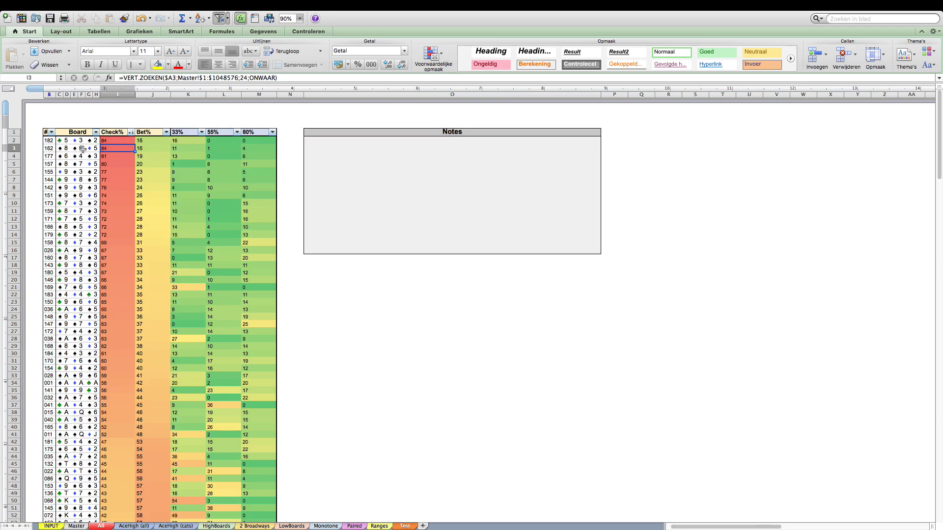
{"action": "left_click", "coordinate": [148, 142]}
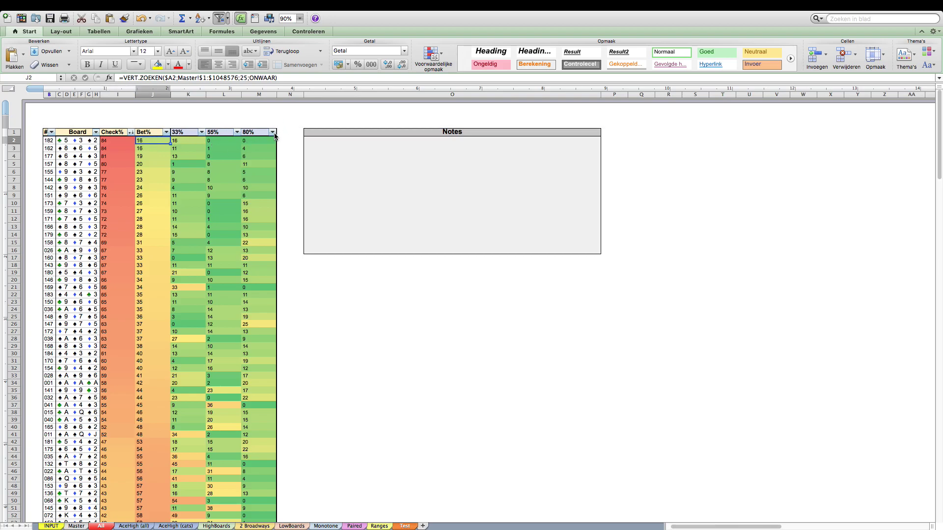
Step: Sort the boards on the All sheet by the 80% column in descending order (Aflopend) and review the top-ranked boards
{"action": "left_click", "coordinate": [272, 133]}
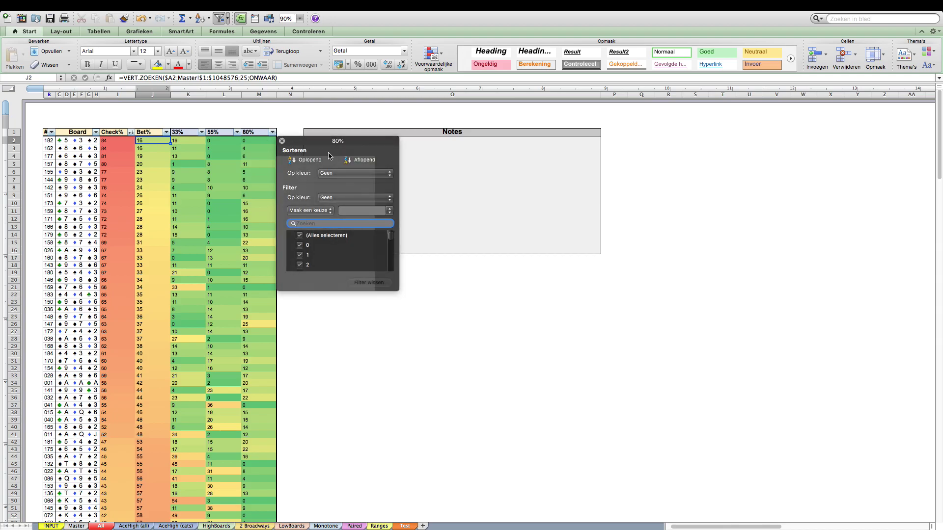
{"action": "left_click", "coordinate": [349, 163]}
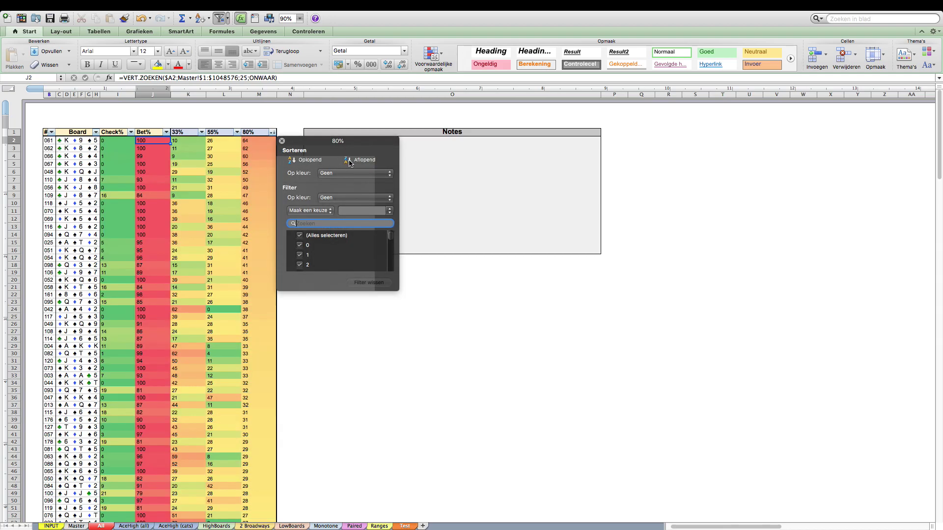
{"action": "left_click", "coordinate": [282, 141]}
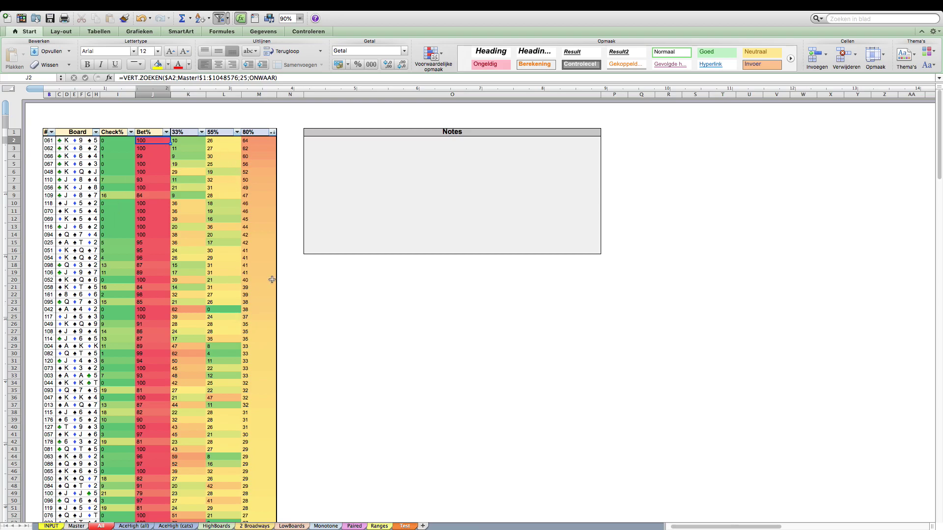
{"action": "left_click", "coordinate": [261, 264]}
{"action": "left_click", "coordinate": [91, 229]}
{"action": "left_click", "coordinate": [81, 195]}
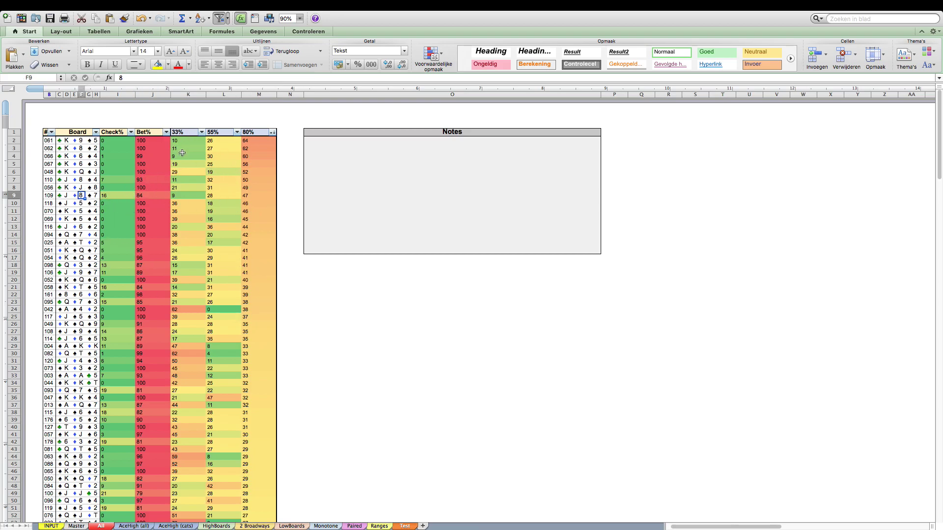
{"action": "left_click", "coordinate": [66, 166]}
{"action": "left_click", "coordinate": [118, 164]}
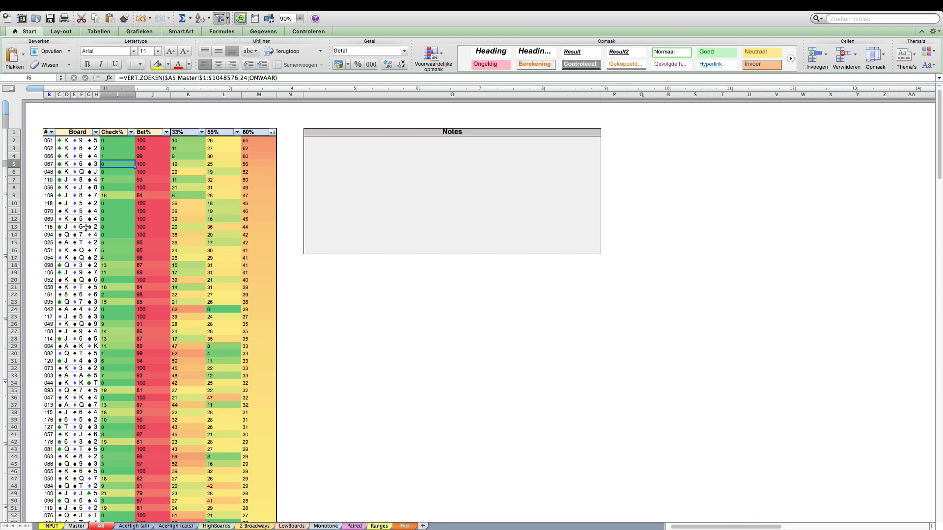
Step: Open the AceHigh (all) sheet and examine its board table, the median rows per board category and the bar chart below
{"action": "left_click", "coordinate": [138, 526]}
{"action": "left_click", "coordinate": [150, 348]}
{"action": "scroll", "coordinate": [153, 343], "scroll_direction": "up", "scroll_amount": 5}
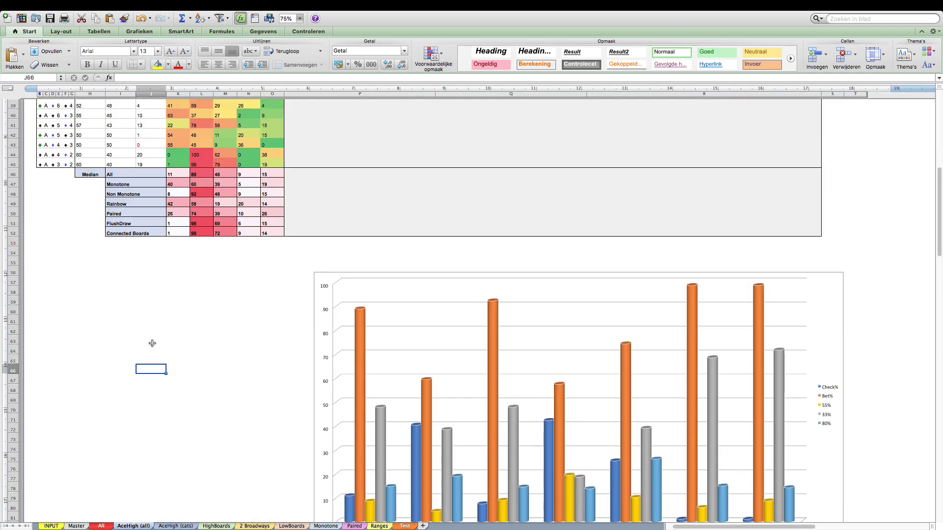
{"action": "scroll", "coordinate": [152, 347], "scroll_direction": "up", "scroll_amount": 15}
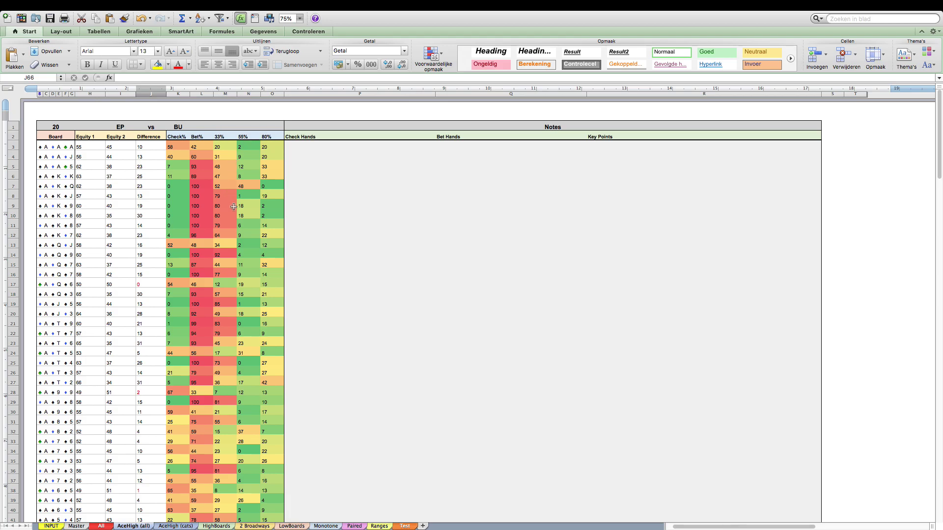
{"action": "scroll", "coordinate": [229, 206], "scroll_direction": "down", "scroll_amount": 5}
{"action": "scroll", "coordinate": [215, 355], "scroll_direction": "down", "scroll_amount": 8}
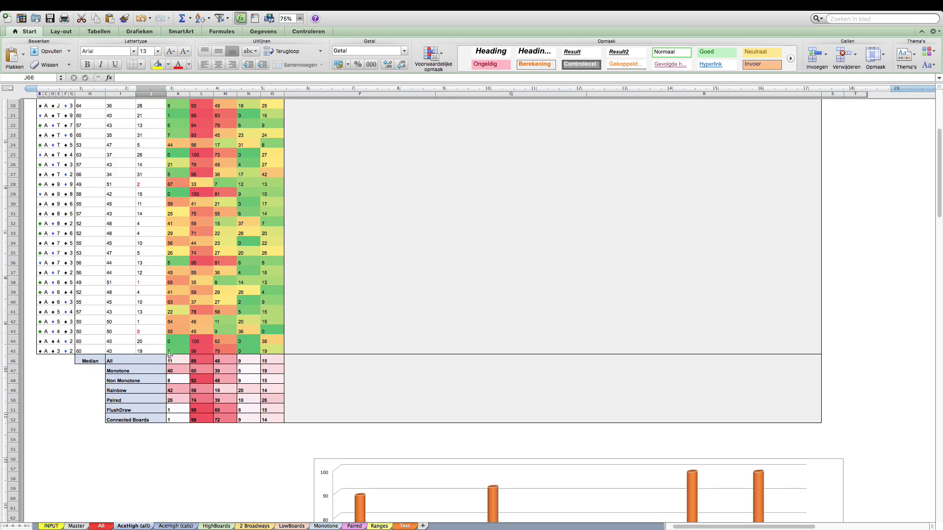
{"action": "scroll", "coordinate": [155, 383], "scroll_direction": "down", "scroll_amount": 3}
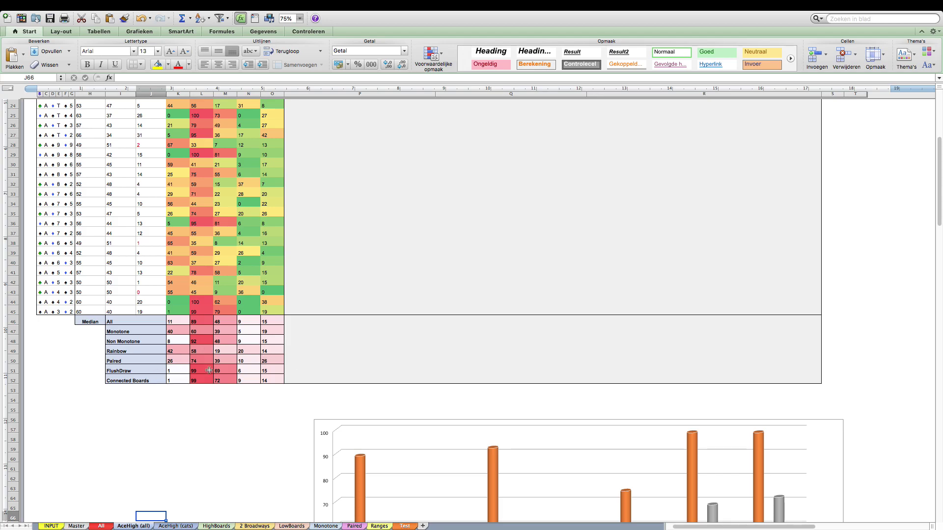
{"action": "scroll", "coordinate": [249, 350], "scroll_direction": "down", "scroll_amount": 2}
{"action": "scroll", "coordinate": [249, 352], "scroll_direction": "down", "scroll_amount": 2}
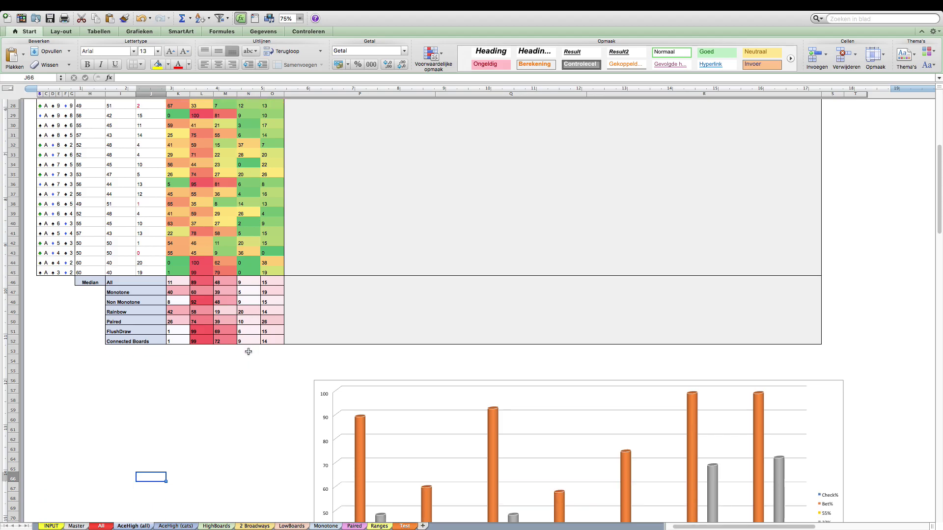
{"action": "scroll", "coordinate": [231, 344], "scroll_direction": "down", "scroll_amount": 9}
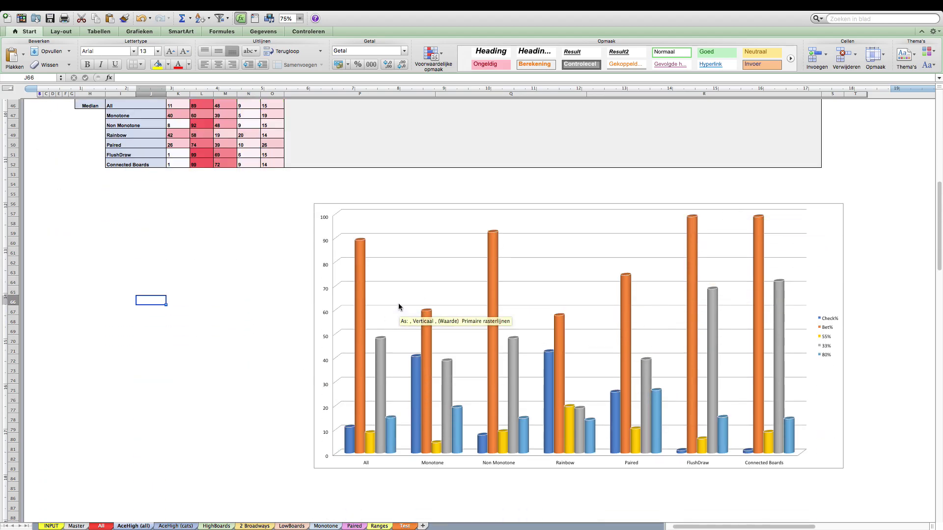
{"action": "scroll", "coordinate": [392, 301], "scroll_direction": "up", "scroll_amount": 4}
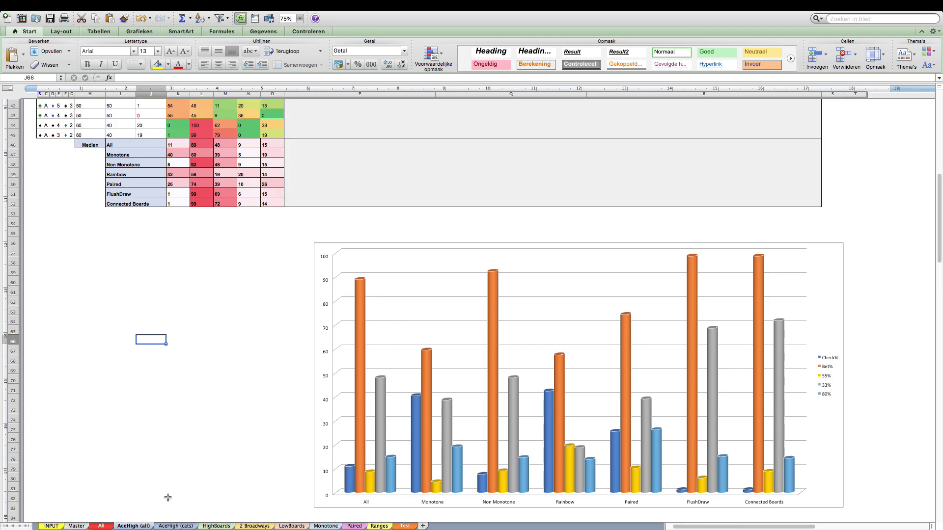
Step: Open the AceHigh (cats) sheet and examine the monotone, paired, flush-draw and rainbow board tables with their medians and chart
{"action": "left_click", "coordinate": [176, 526]}
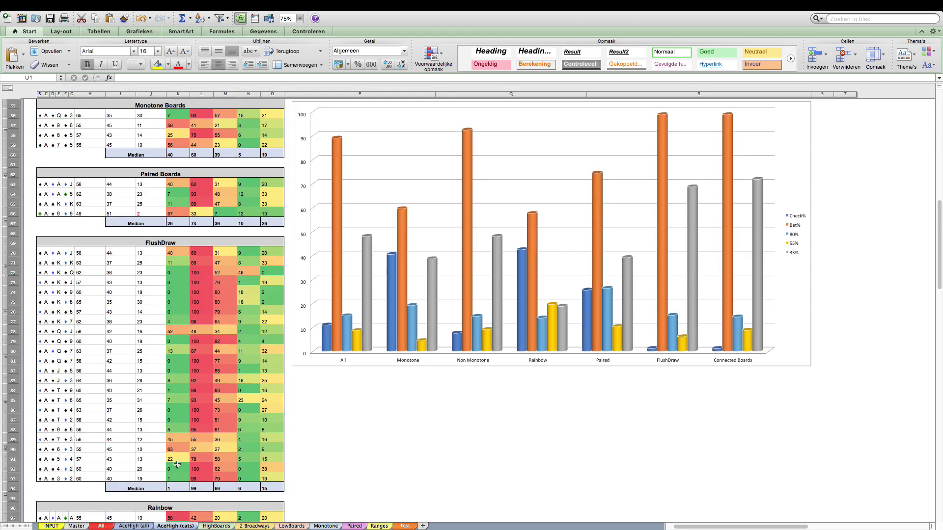
{"action": "scroll", "coordinate": [162, 283], "scroll_direction": "up", "scroll_amount": 5}
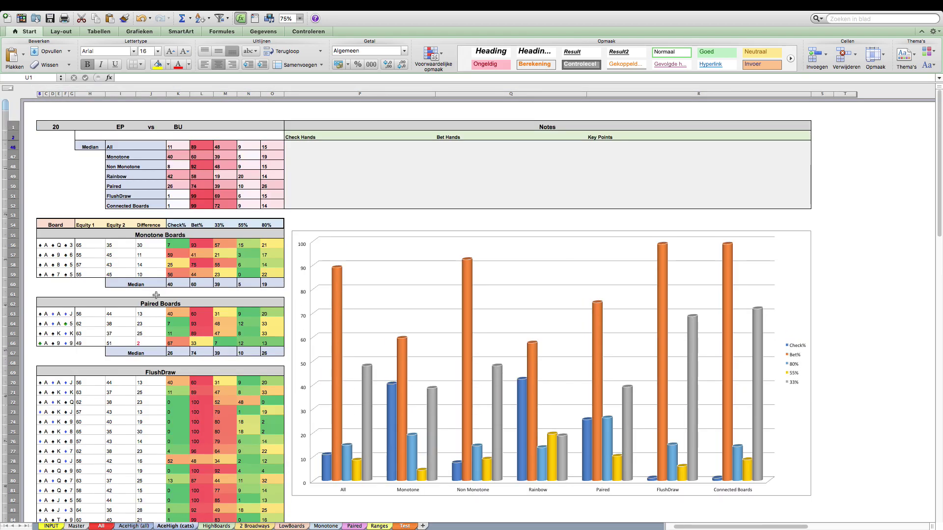
{"action": "scroll", "coordinate": [148, 297], "scroll_direction": "down", "scroll_amount": 6}
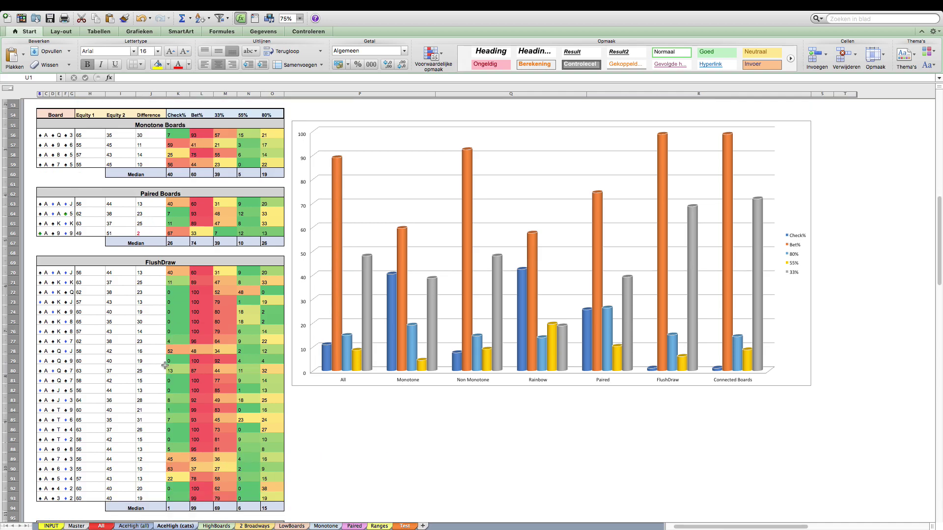
{"action": "scroll", "coordinate": [165, 365], "scroll_direction": "down", "scroll_amount": 5}
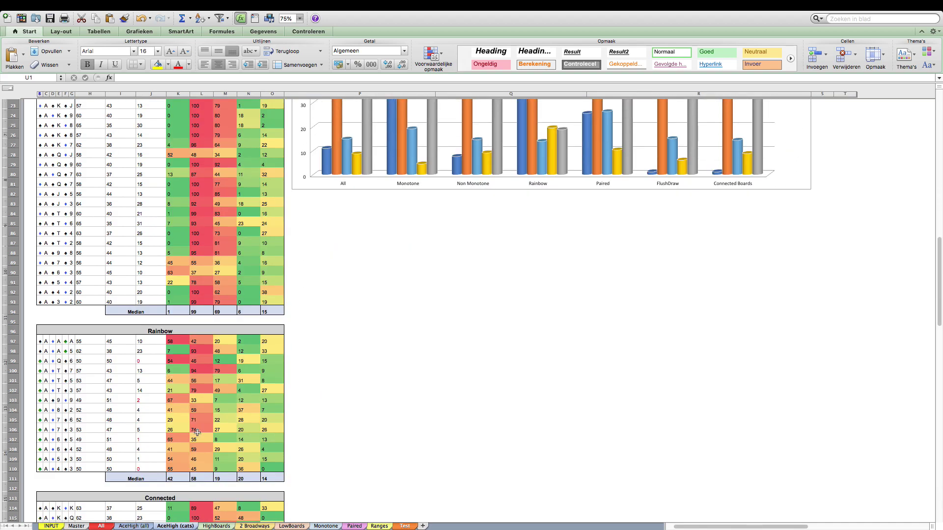
Step: Open the HighBoards and 2 Broadways sheets and examine their board tables, category medians and bar charts
{"action": "left_click", "coordinate": [217, 525]}
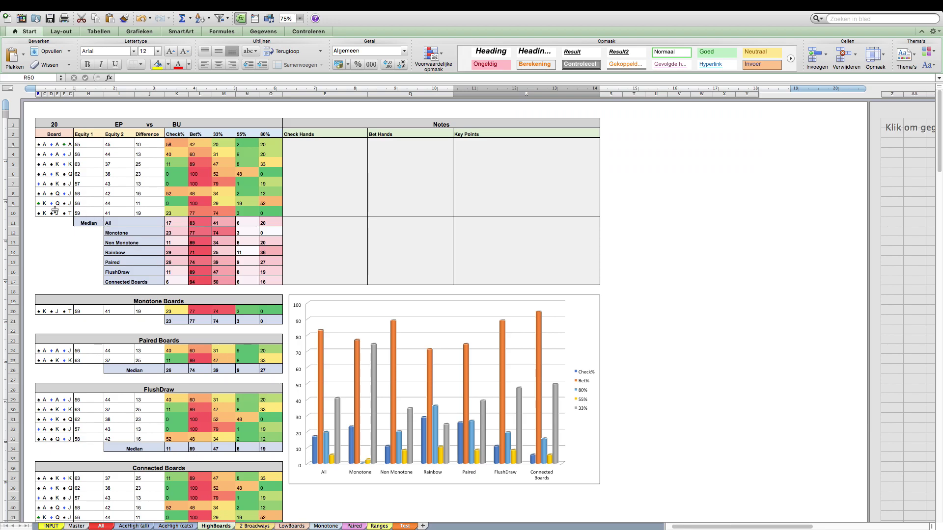
{"action": "scroll", "coordinate": [87, 297], "scroll_direction": "down", "scroll_amount": 4}
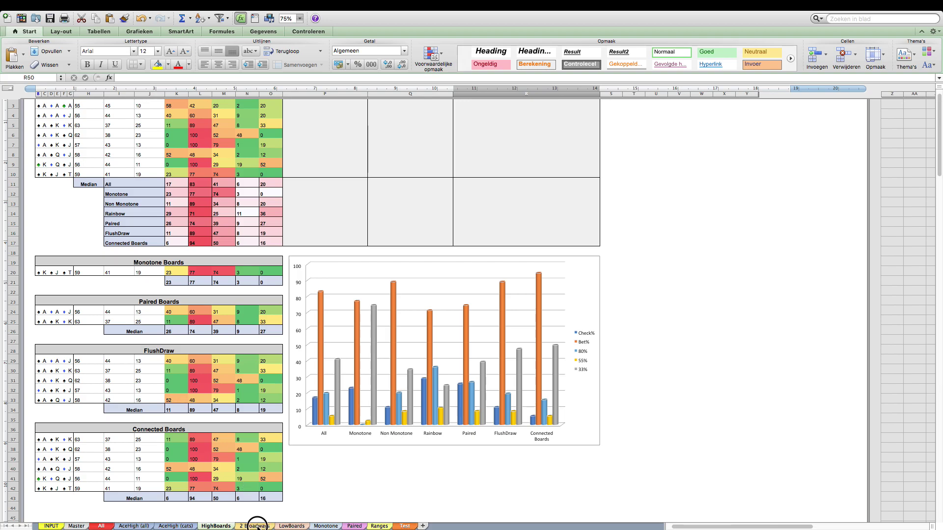
{"action": "left_click", "coordinate": [258, 526]}
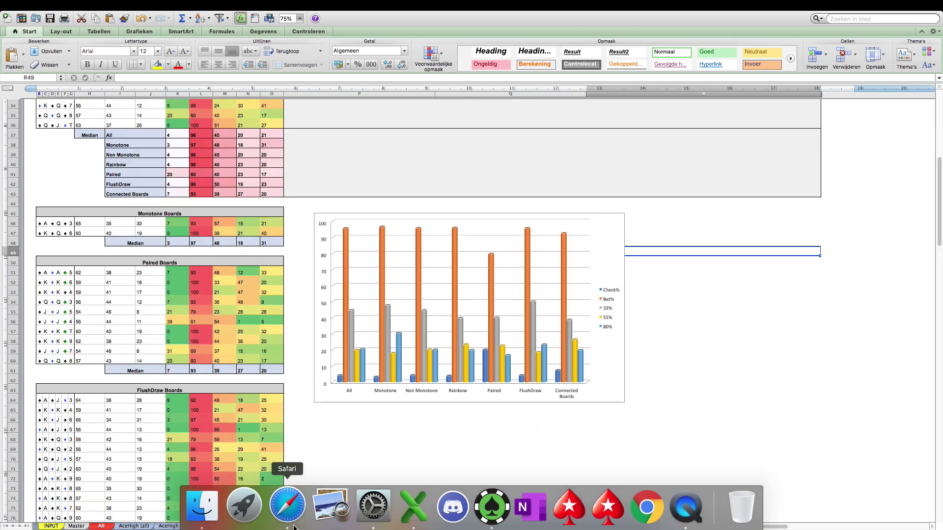
{"action": "scroll", "coordinate": [96, 177], "scroll_direction": "up", "scroll_amount": 5}
{"action": "scroll", "coordinate": [96, 176], "scroll_direction": "up", "scroll_amount": 13}
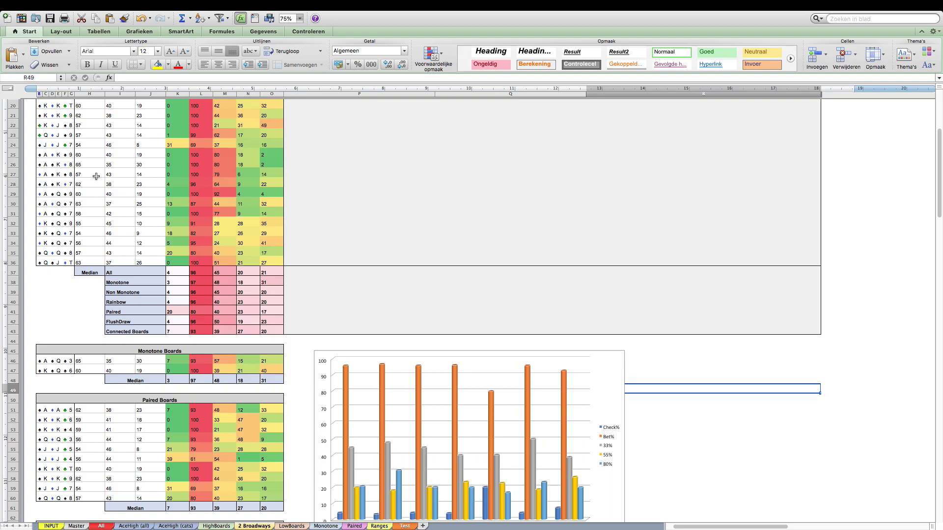
Step: Open the LowBoards sheet and examine the median rows, chart and full list of low boards
{"action": "left_click", "coordinate": [301, 526]}
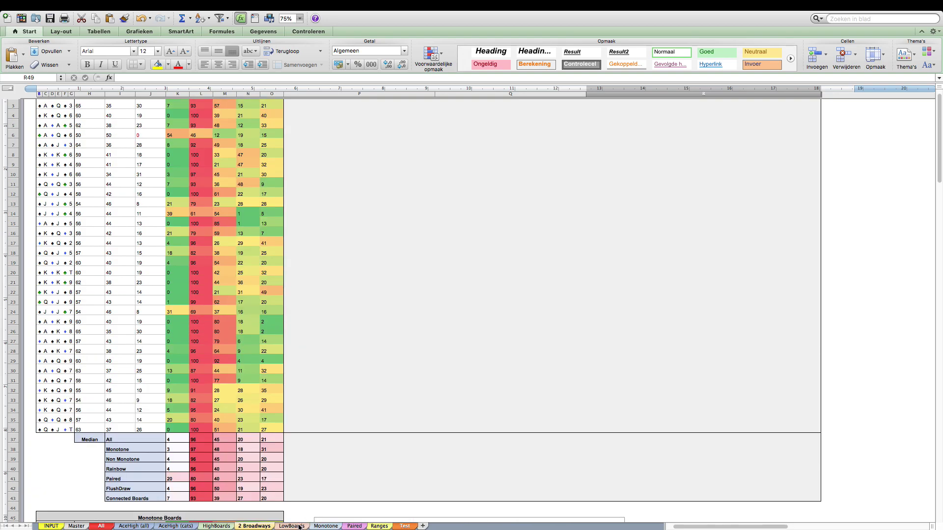
{"action": "scroll", "coordinate": [75, 240], "scroll_direction": "up", "scroll_amount": 2}
{"action": "scroll", "coordinate": [75, 241], "scroll_direction": "up", "scroll_amount": 20}
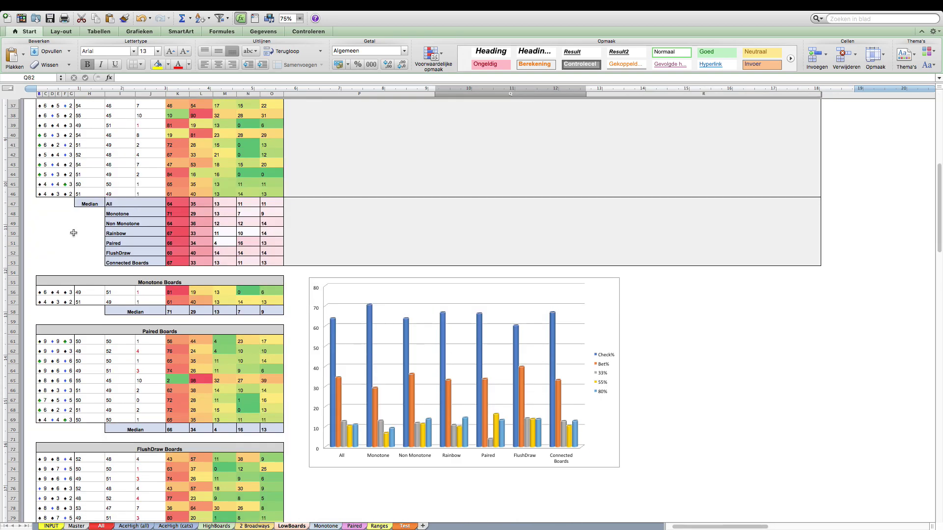
{"action": "scroll", "coordinate": [112, 227], "scroll_direction": "up", "scroll_amount": 2}
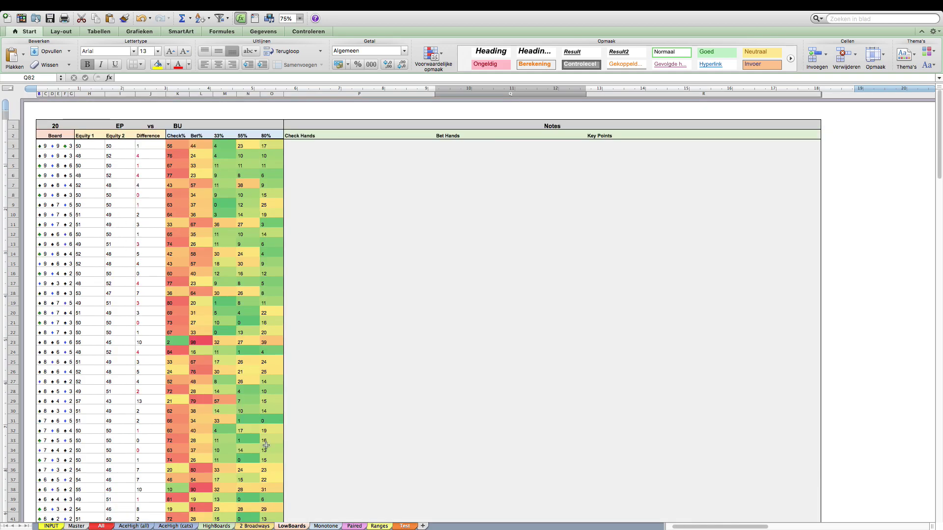
Step: Open the Monotone sheet and review its Non A-High, A-High and Connected Boards tables and the chart
{"action": "left_click", "coordinate": [325, 526]}
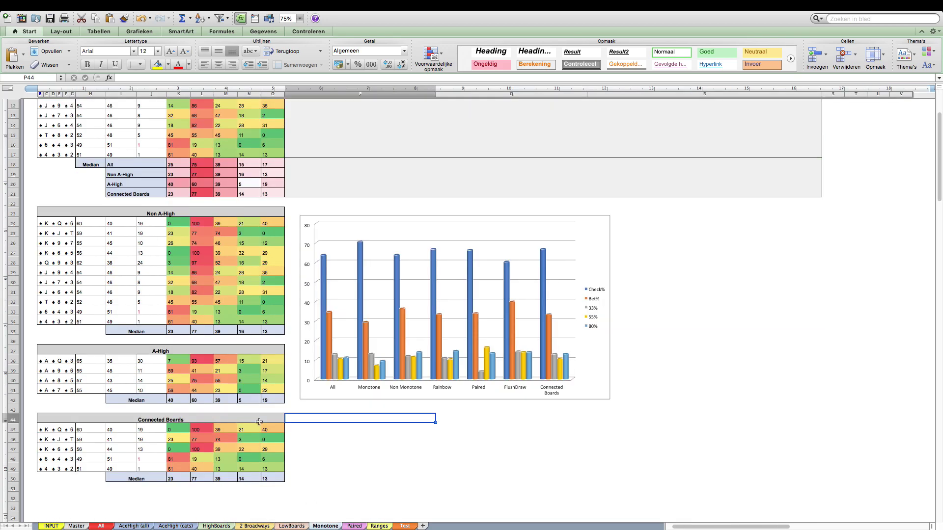
{"action": "scroll", "coordinate": [74, 223], "scroll_direction": "up", "scroll_amount": 7}
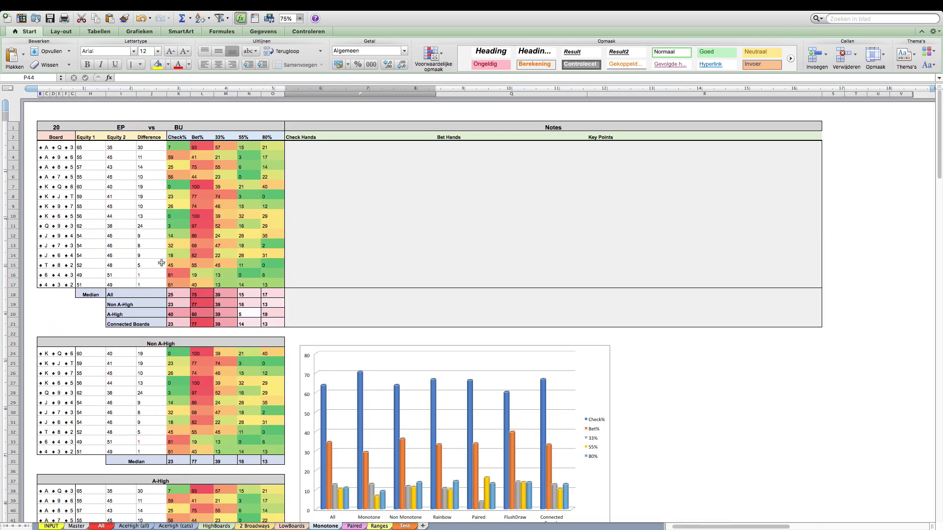
{"action": "mouse_move", "coordinate": [375, 506]}
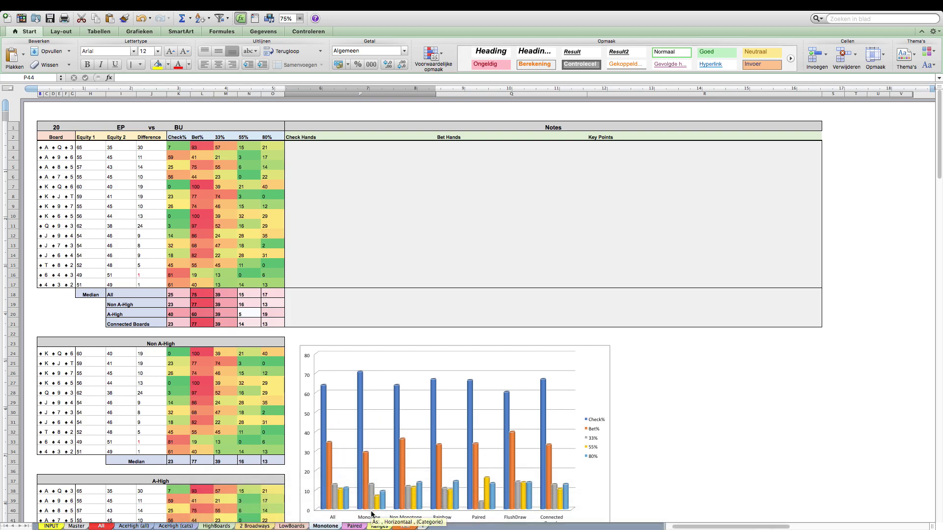
Step: Open the Paired sheet and inspect the equity, Check% and bet-size cells of the K-K-6 board
{"action": "left_click", "coordinate": [353, 526]}
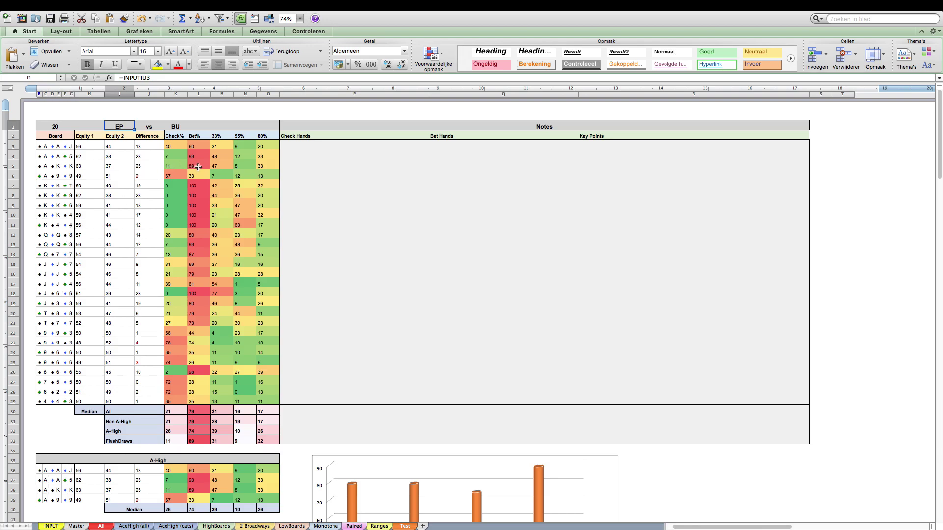
{"action": "left_click", "coordinate": [222, 206]}
{"action": "left_click", "coordinate": [167, 205]}
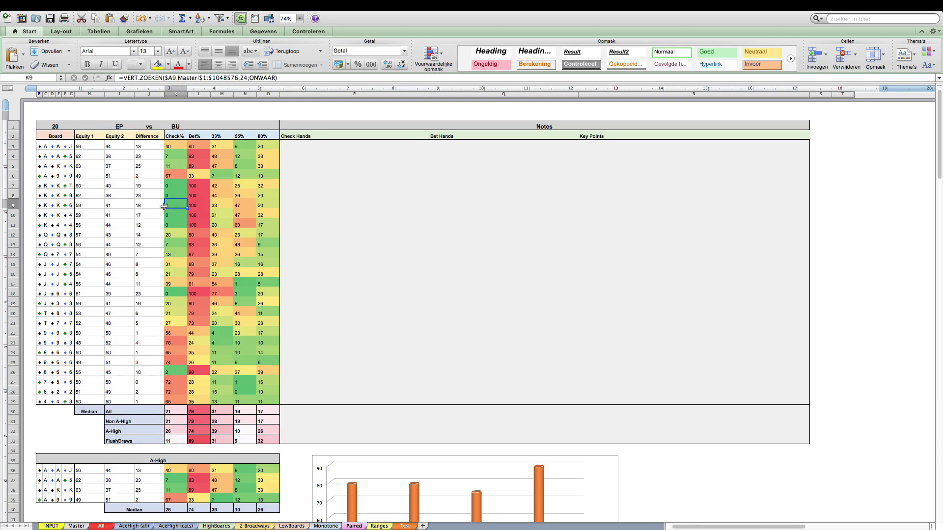
{"action": "left_click", "coordinate": [146, 203]}
{"action": "left_click", "coordinate": [118, 207]}
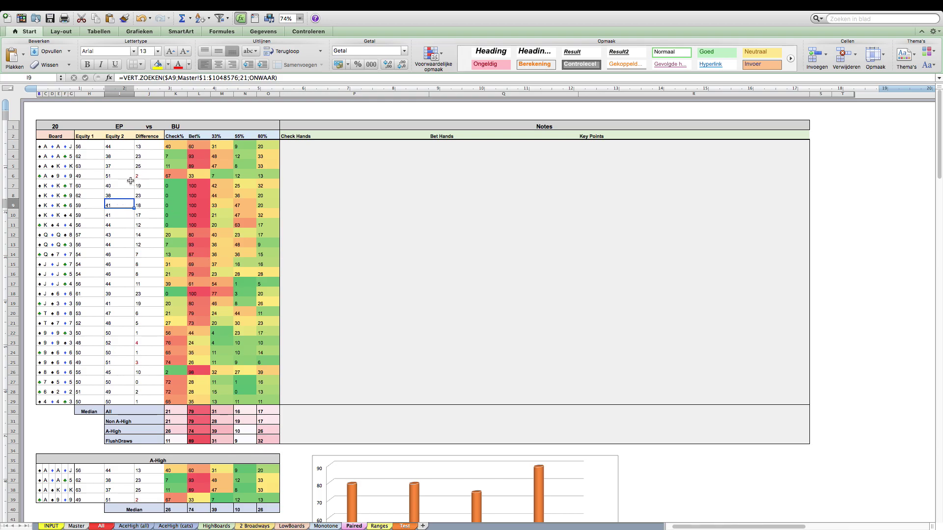
{"action": "left_click", "coordinate": [120, 129]}
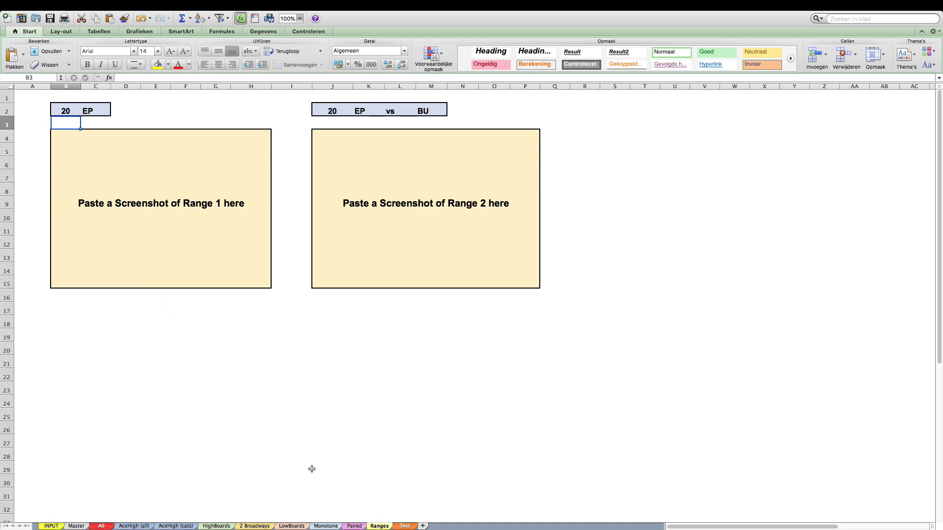
Step: Open the Test sheet and enter 56 as the Equity answer for the A-A-A board
{"action": "left_click", "coordinate": [404, 526]}
{"action": "left_click", "coordinate": [249, 264]}
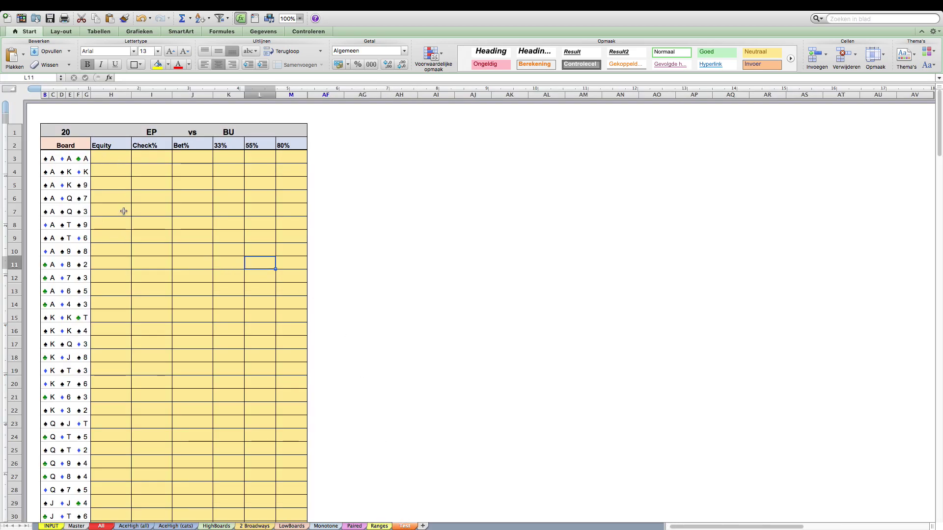
{"action": "left_click", "coordinate": [112, 155]}
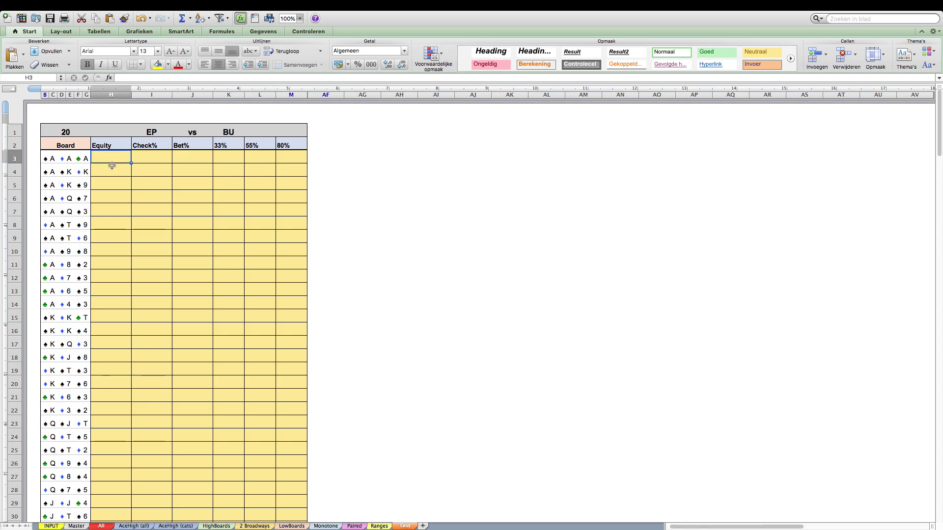
{"action": "type", "text": "56"}
{"action": "key", "text": "Return"}
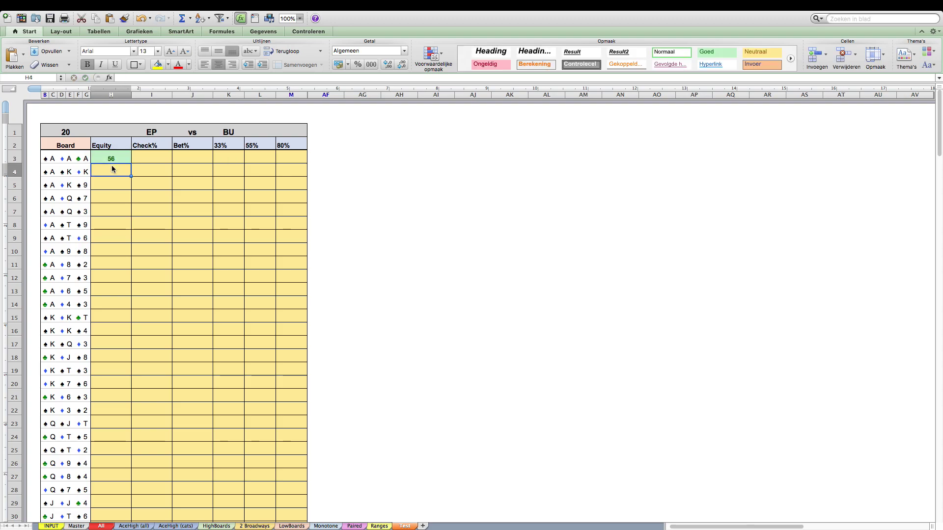
Step: Change the Equity answer for the A-A-A board on the Test sheet to 77
{"action": "key", "text": "Up"}
{"action": "type", "text": "77"}
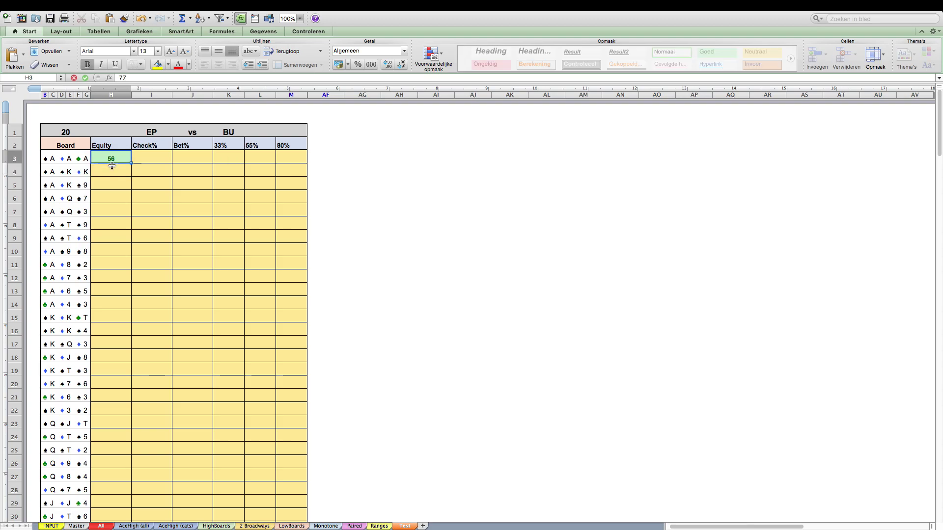
{"action": "key", "text": "Return"}
{"action": "key", "text": "Up"}
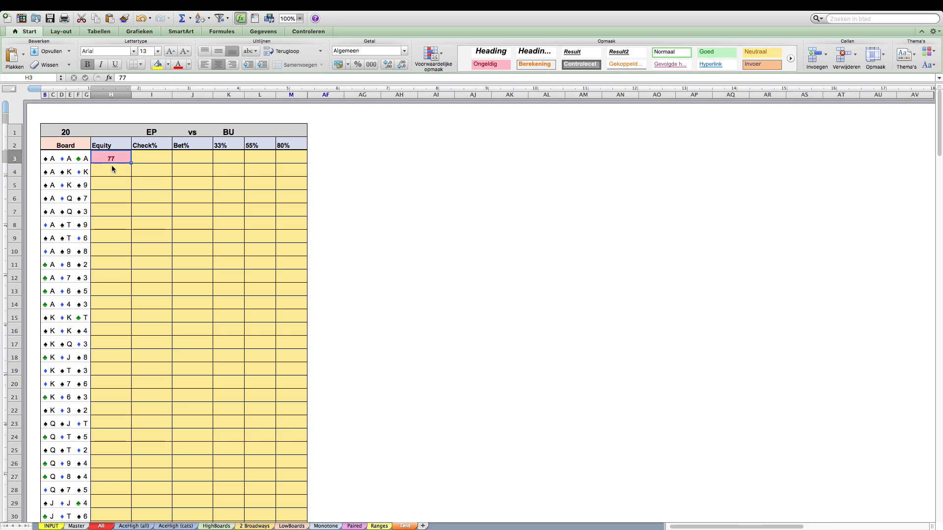
Step: Look over the empty Equity, Check%, Bet% and bet-size answer cells of the boards on the Test sheet
{"action": "key", "text": "Right"}
{"action": "key", "text": "Right"}
{"action": "key", "text": "Left"}
{"action": "key", "text": "Left"}
{"action": "key", "text": "Right"}
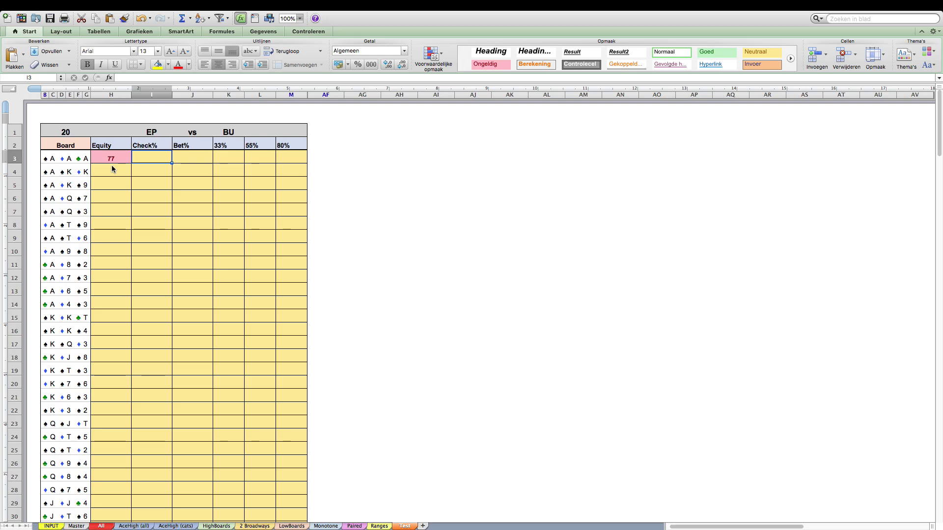
{"action": "key", "text": "Right"}
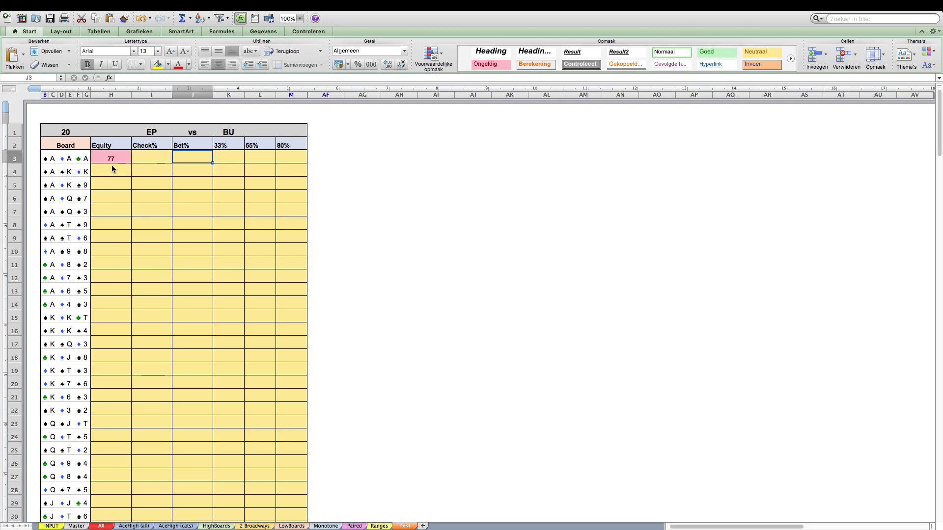
{"action": "key", "text": "Right"}
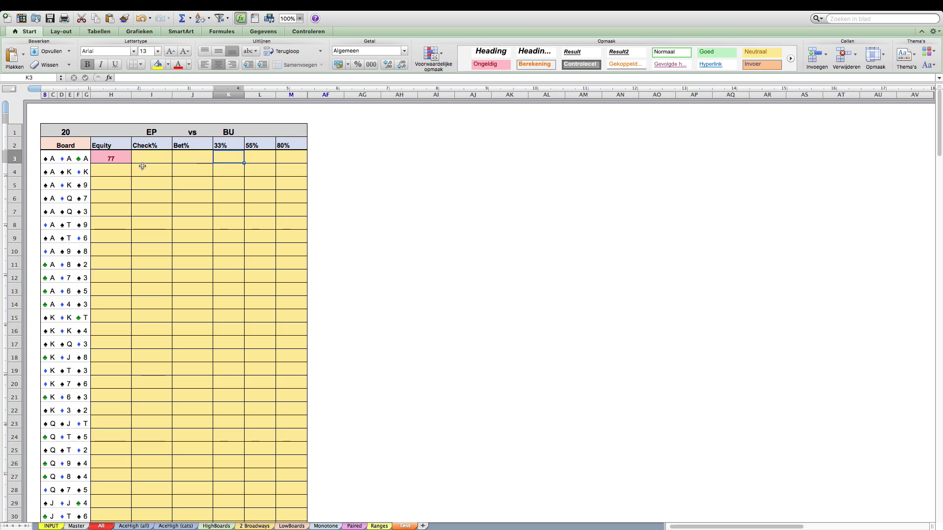
{"action": "left_click", "coordinate": [205, 251]}
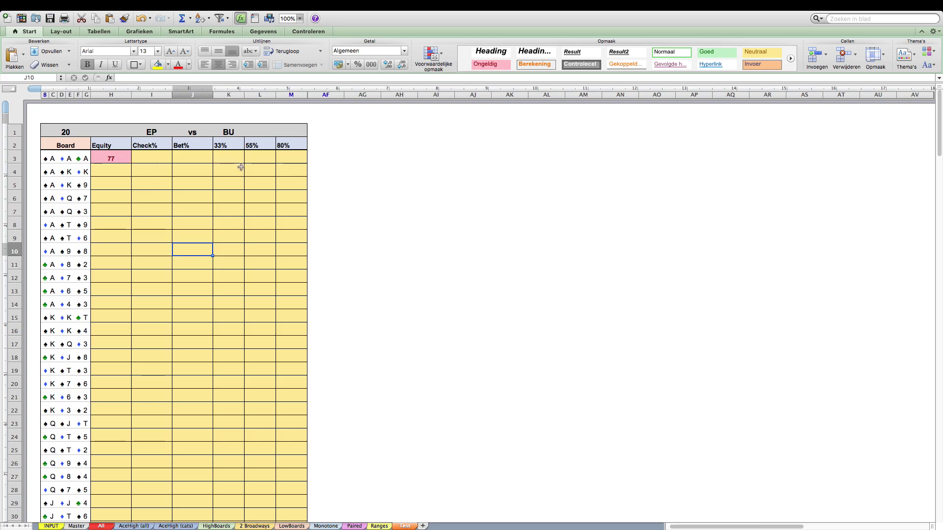
{"action": "left_click", "coordinate": [117, 173]}
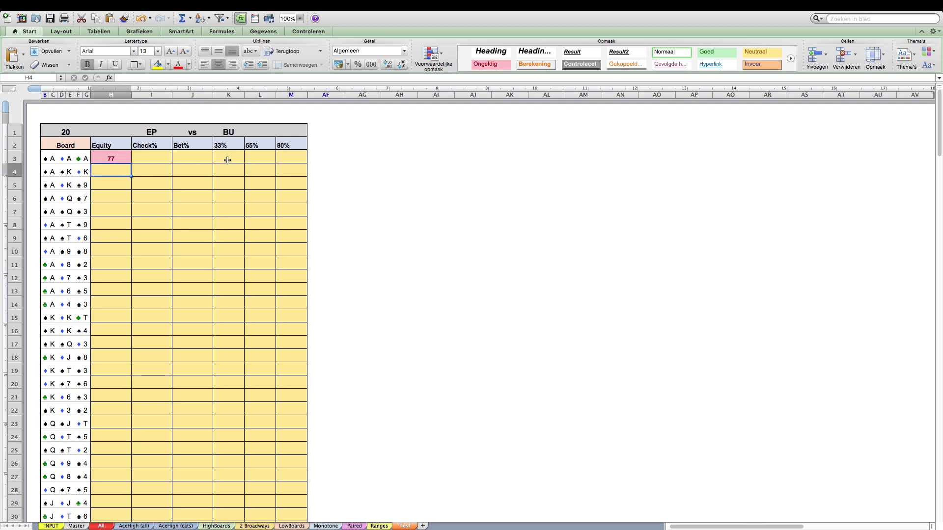
{"action": "left_click", "coordinate": [230, 182]}
{"action": "left_click", "coordinate": [238, 292]}
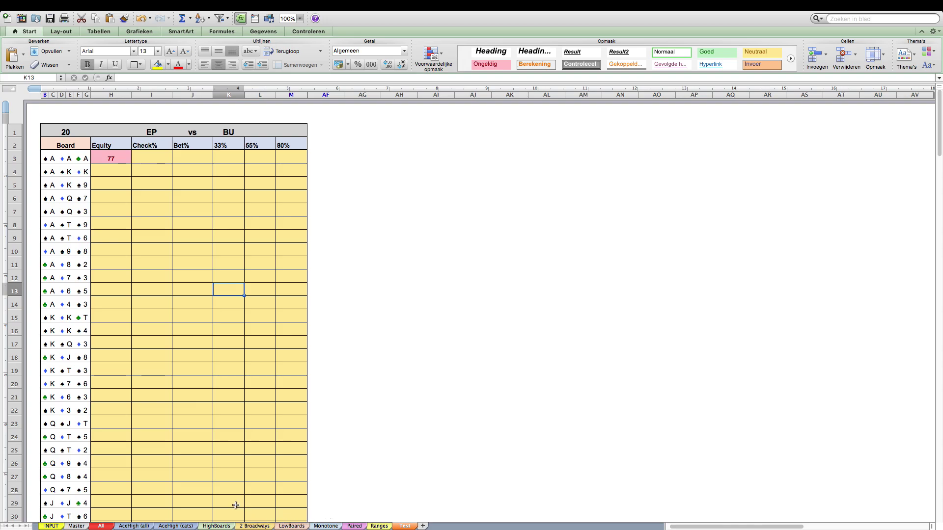
Step: Return to the HighBoards sheet and examine the Check Hands notes cells alongside the A-A-A board's Check% and Bet%
{"action": "left_click", "coordinate": [218, 526]}
{"action": "scroll", "coordinate": [277, 308], "scroll_direction": "up", "scroll_amount": 2}
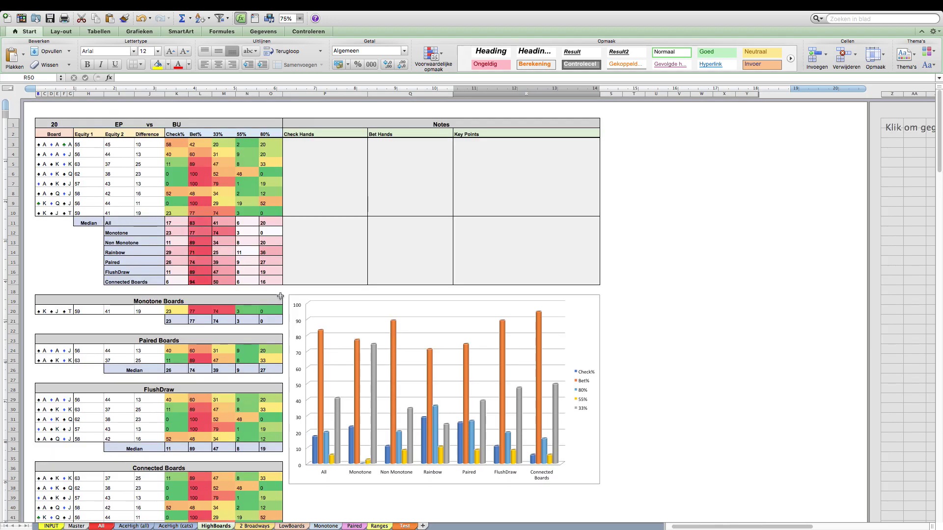
{"action": "left_click", "coordinate": [325, 169]}
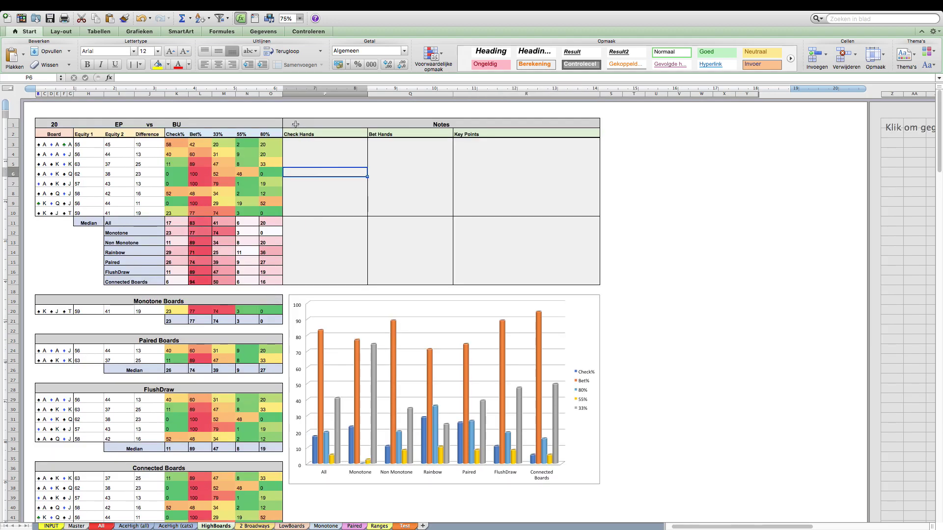
{"action": "left_click", "coordinate": [298, 145]}
{"action": "left_click", "coordinate": [299, 191]}
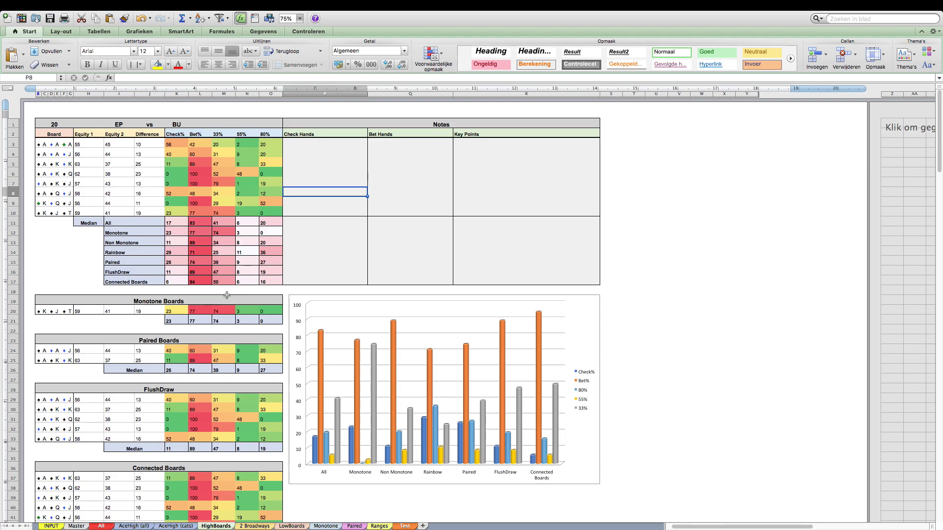
{"action": "left_click", "coordinate": [299, 212]}
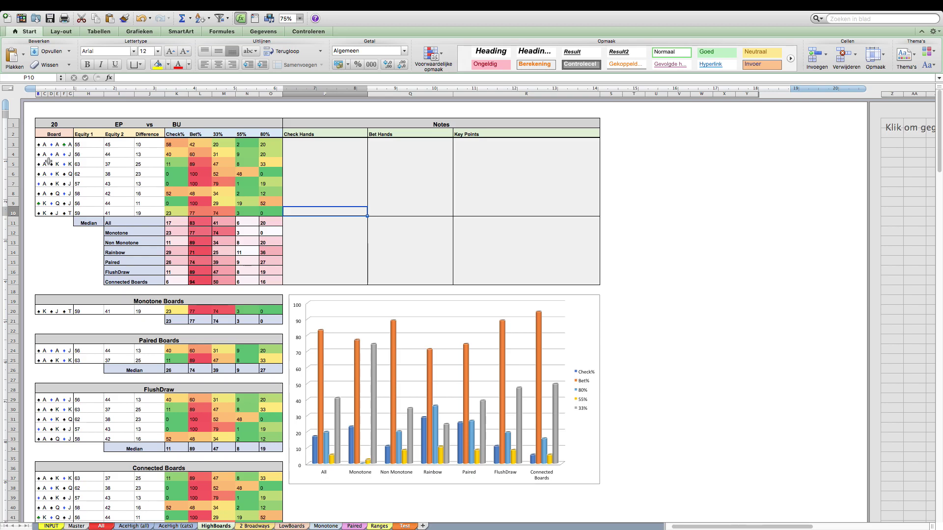
{"action": "left_click", "coordinate": [171, 143]}
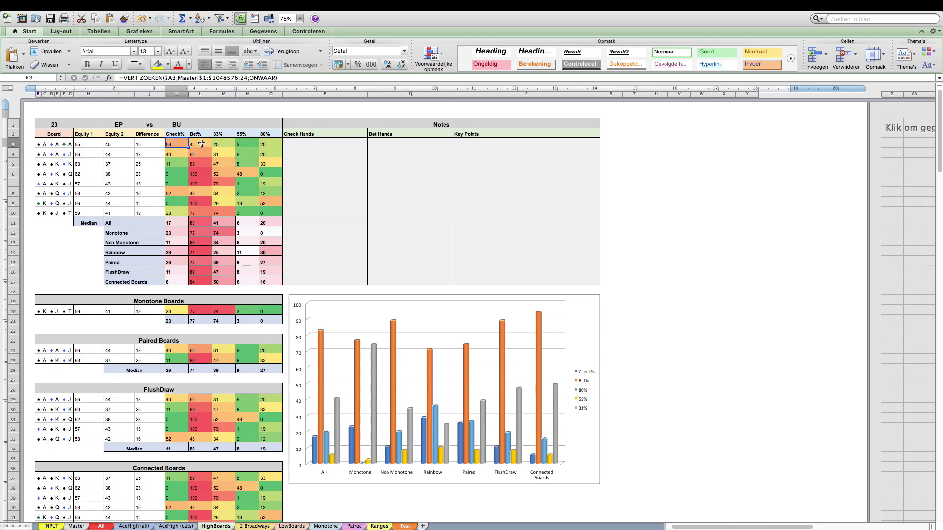
{"action": "left_click", "coordinate": [201, 145]}
{"action": "left_click", "coordinate": [299, 143]}
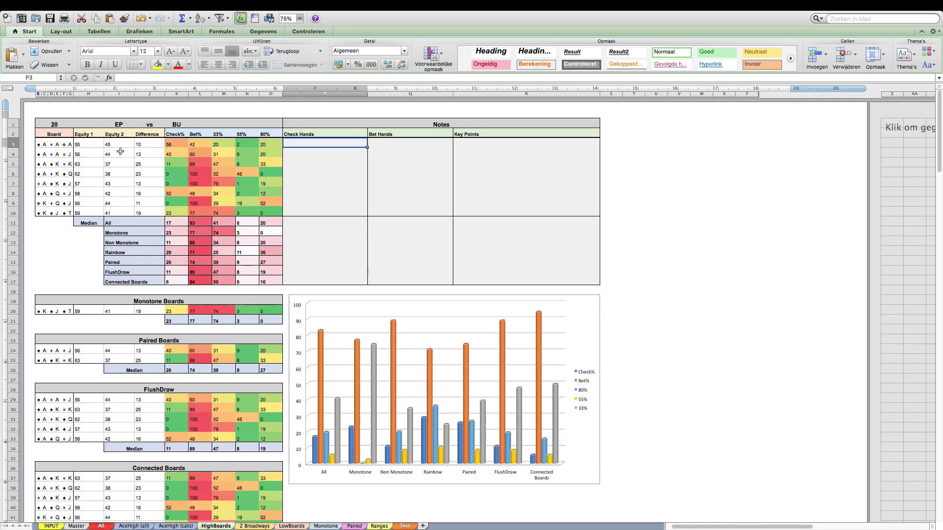
Step: Enter the note "We mostly check underpairs" under Check Hands for the A-A-A board on the HighBoards sheet
{"action": "left_click", "coordinate": [298, 161]}
{"action": "left_click", "coordinate": [308, 143]}
{"action": "type", "text": "W"}
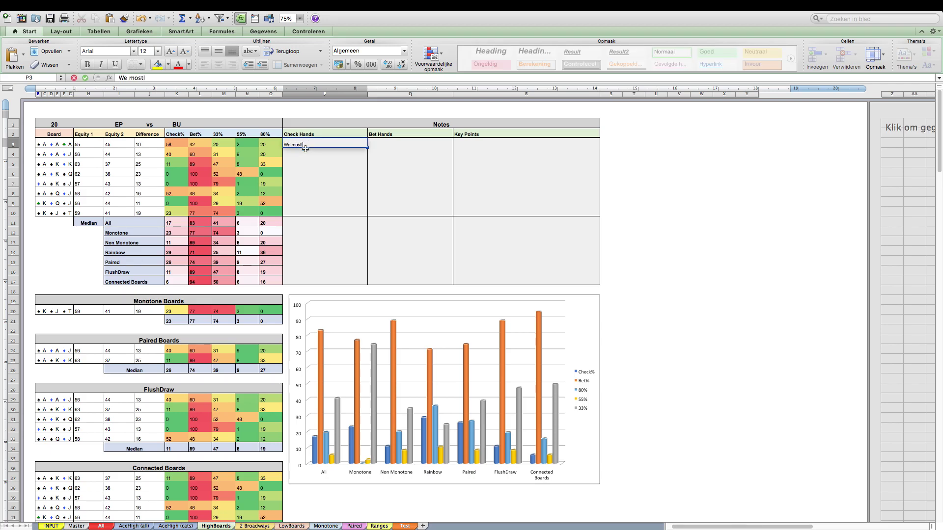
{"action": "type", "text": "e mostly check"}
{"action": "type", "text": "underpairs"}
{"action": "key", "text": "Tab"}
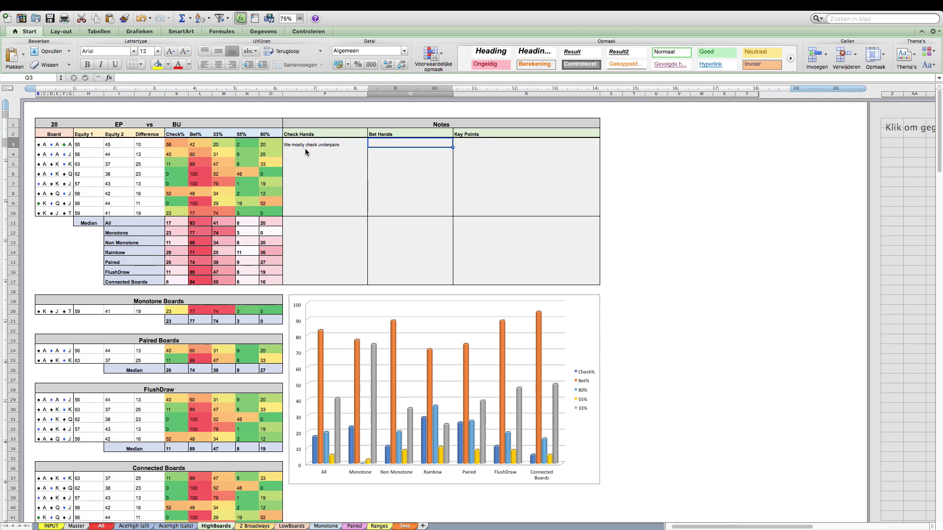
Step: Enter the note "We bet broadways" under Bet Hands for the A-A-A board
{"action": "type", "text": "We bet b"}
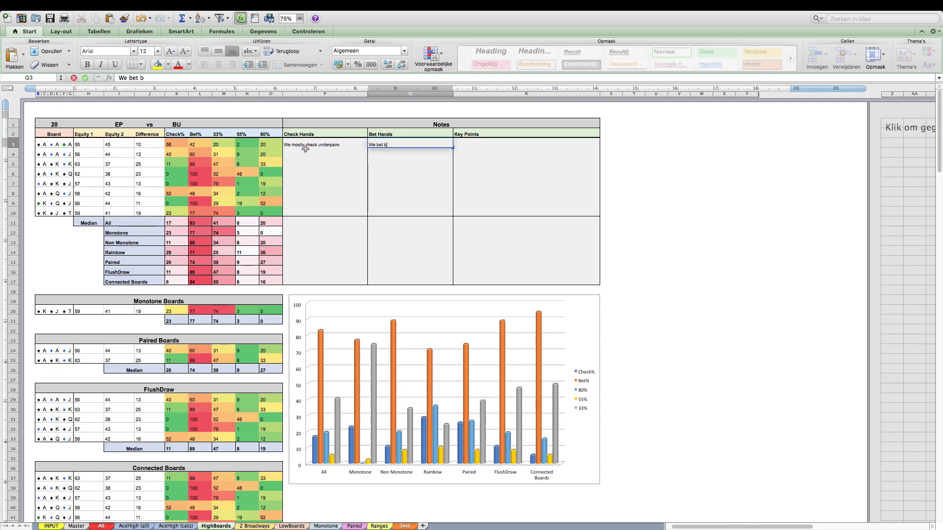
{"action": "key", "text": "BackSpace"}
{"action": "key", "text": "BackSpace"}
{"action": "type", "text": "ways"}
{"action": "left_click", "coordinate": [305, 148]}
{"action": "key", "text": "Right"}
{"action": "key", "text": "Right"}
{"action": "key", "text": "Left"}
{"action": "key", "text": "Left"}
{"action": "key", "text": "Right"}
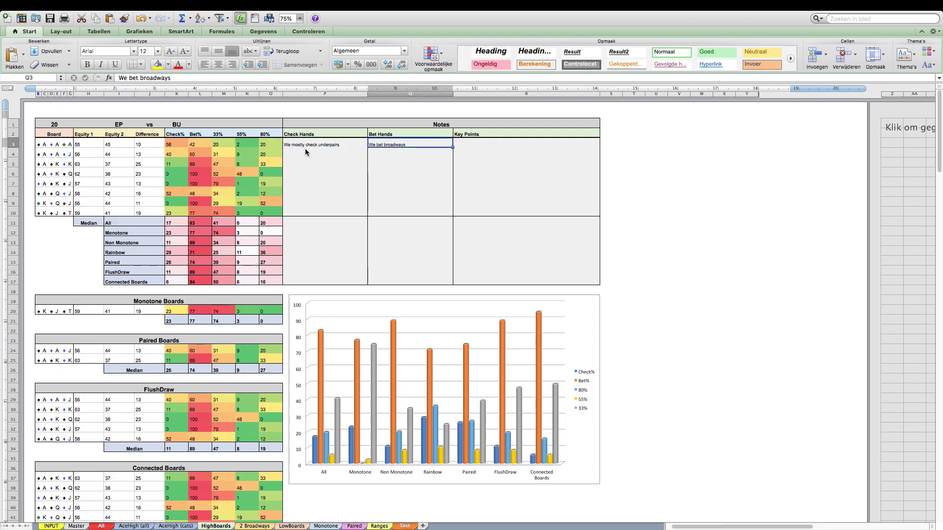
{"action": "key", "text": "Right"}
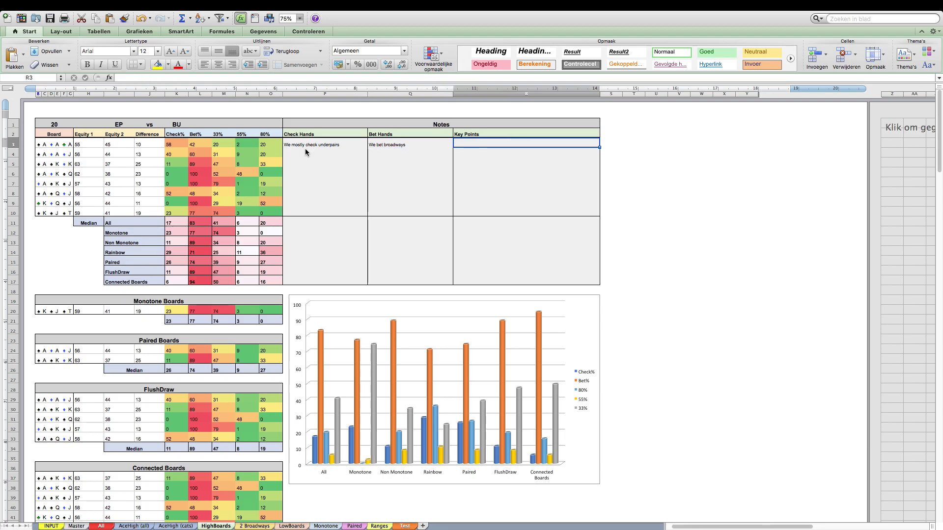
{"action": "type", "text": "If we bet"}
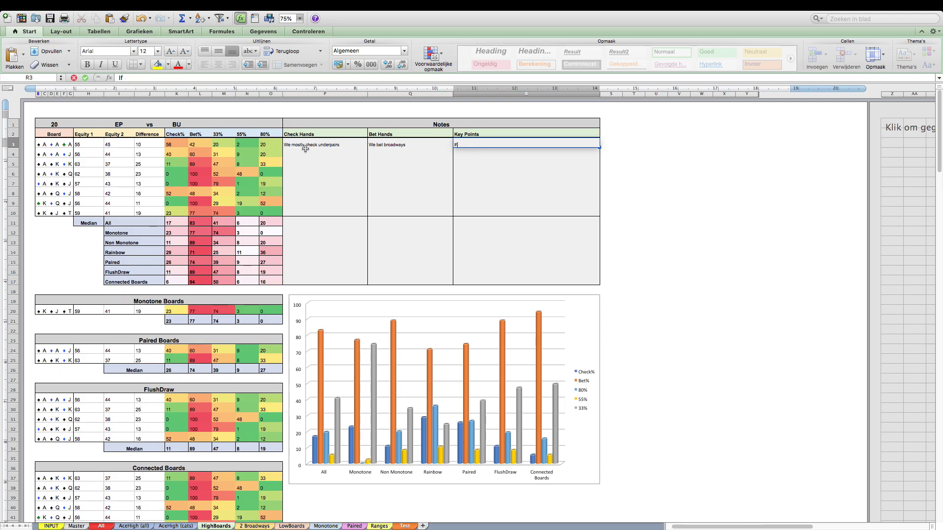
{"action": "key", "text": "Escape"}
Step: Enter the note "If we bet we almost always bet small" under Key Points in row 7, the A-K-J board
{"action": "left_click", "coordinate": [223, 184]}
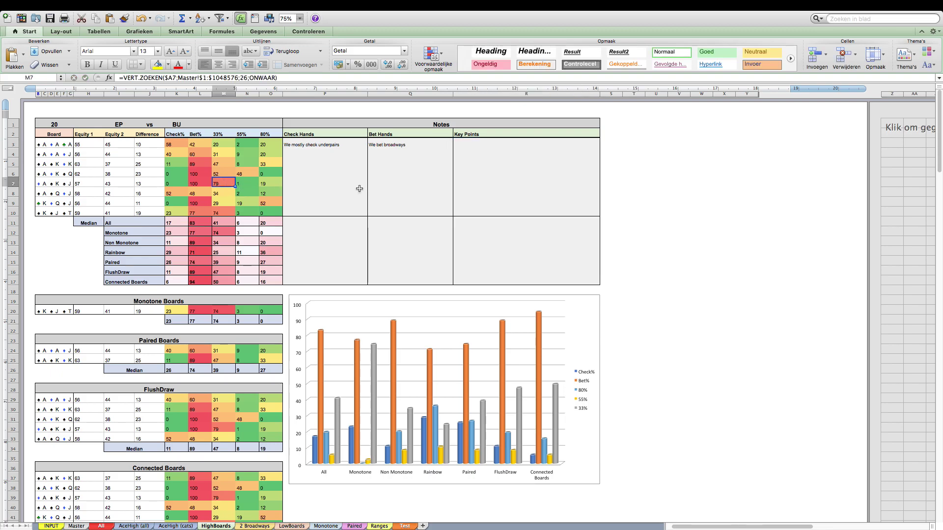
{"action": "left_click", "coordinate": [461, 183]}
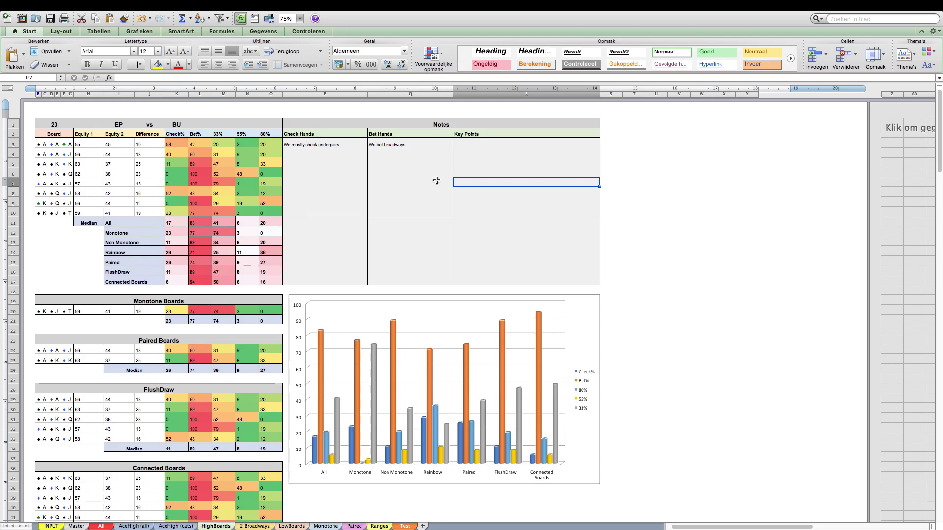
{"action": "type", "text": "If"}
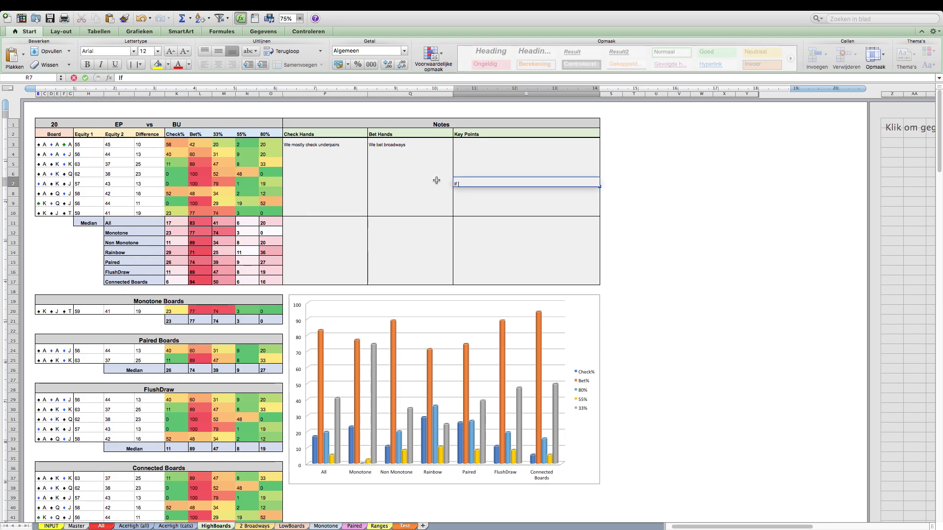
{"action": "type", "text": " we bet we almost always bet small"}
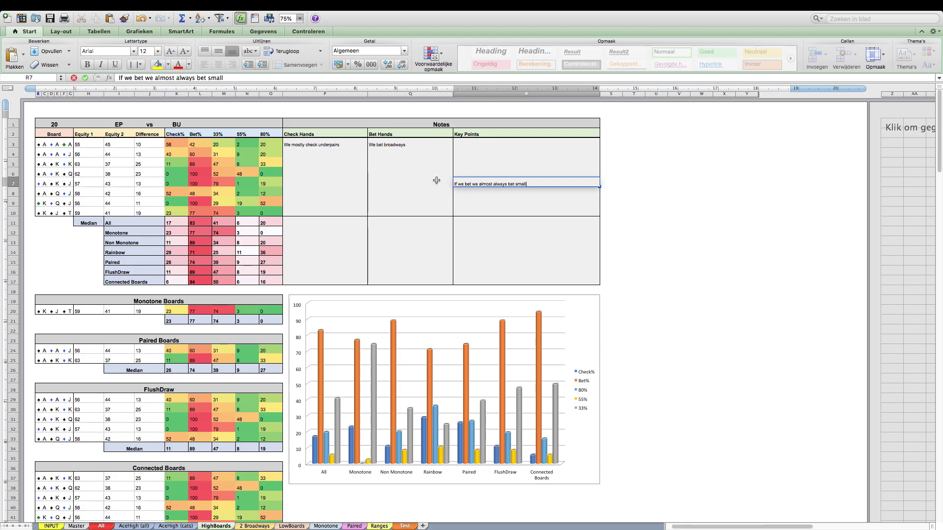
{"action": "key", "text": "Return"}
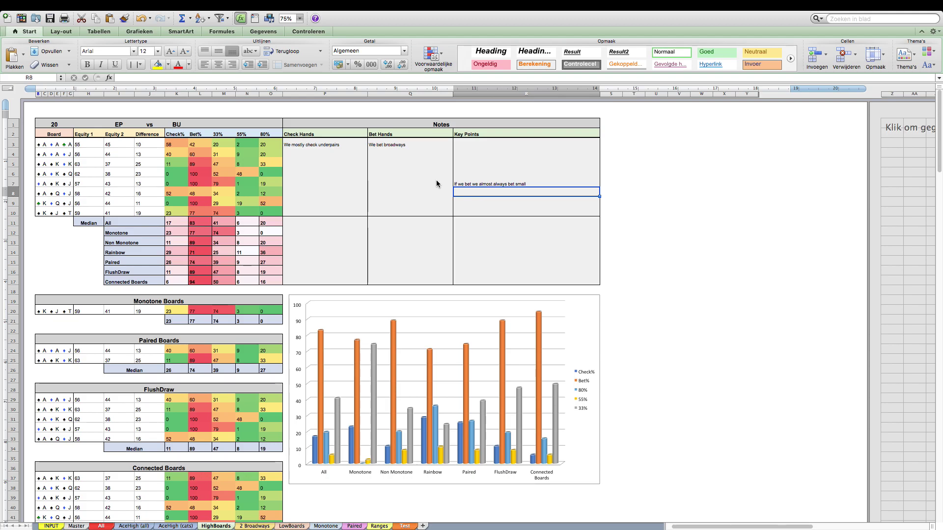
Step: Look over the filled and empty Check Hands, Bet Hands and Key Points cells and the chart below them
{"action": "left_click", "coordinate": [357, 183]}
{"action": "left_click", "coordinate": [329, 158]}
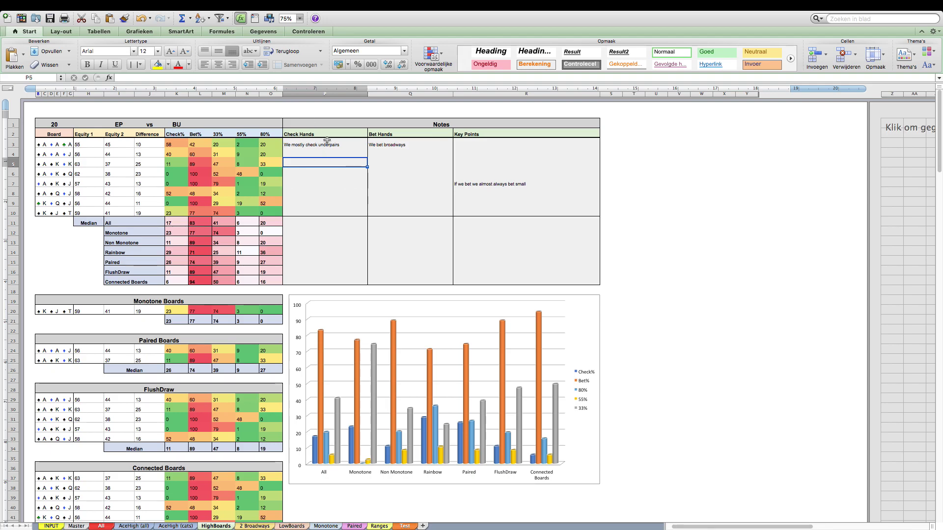
{"action": "left_click", "coordinate": [324, 143]}
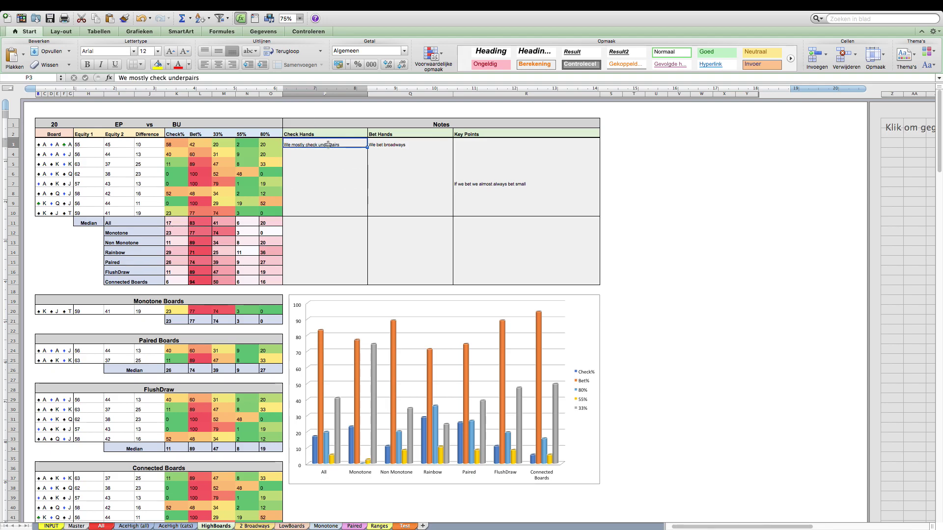
{"action": "left_click", "coordinate": [325, 172]}
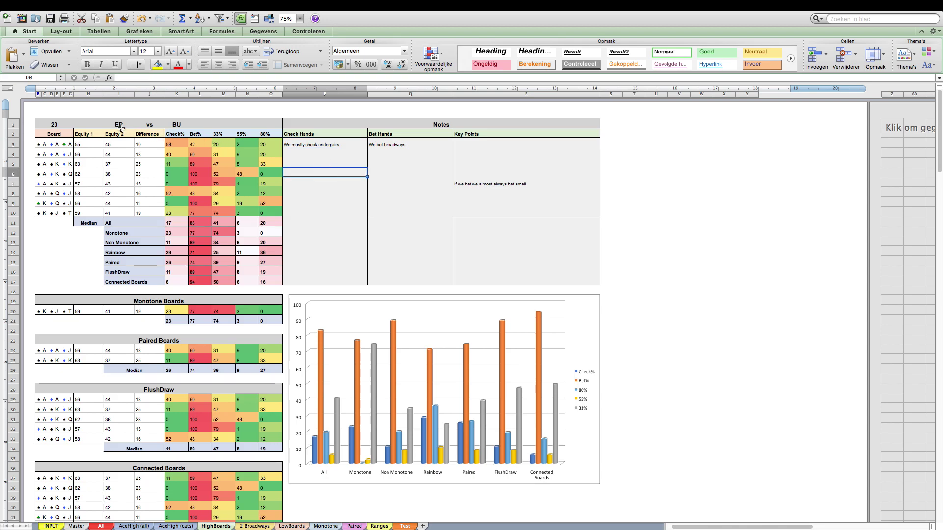
{"action": "left_click", "coordinate": [388, 197]}
{"action": "left_click", "coordinate": [312, 187]}
{"action": "left_click", "coordinate": [325, 167]}
{"action": "left_click", "coordinate": [320, 155]}
{"action": "left_click", "coordinate": [319, 174]}
{"action": "left_click", "coordinate": [322, 194]}
{"action": "left_click", "coordinate": [320, 183]}
{"action": "left_click", "coordinate": [321, 173]}
{"action": "left_click", "coordinate": [319, 163]}
{"action": "left_click", "coordinate": [510, 176]}
{"action": "left_click", "coordinate": [490, 146]}
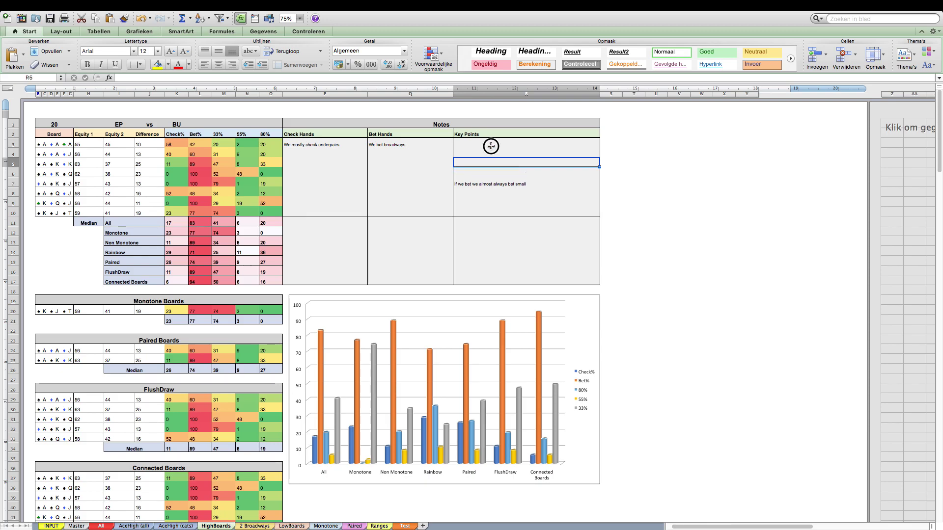
{"action": "double_click", "coordinate": [491, 173]}
{"action": "scroll", "coordinate": [360, 352], "scroll_direction": "down", "scroll_amount": 3}
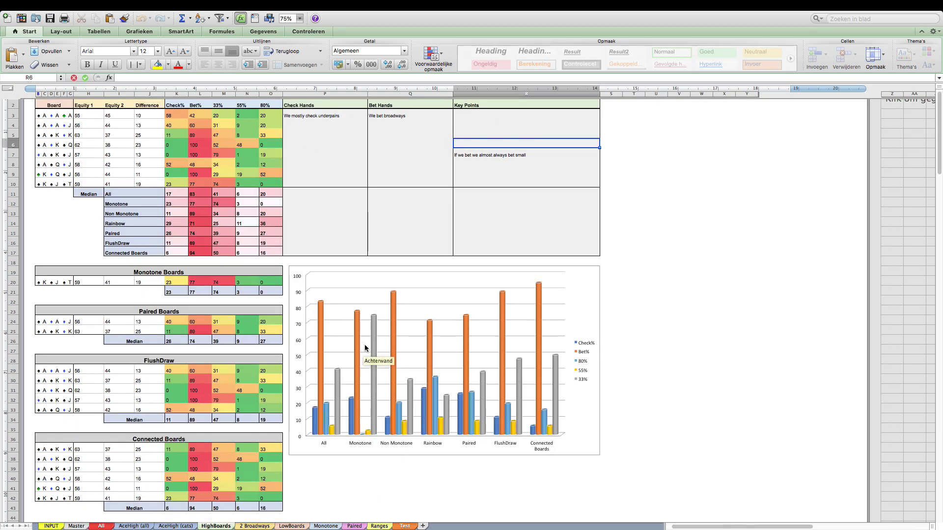
{"action": "scroll", "coordinate": [336, 340], "scroll_direction": "up", "scroll_amount": 3}
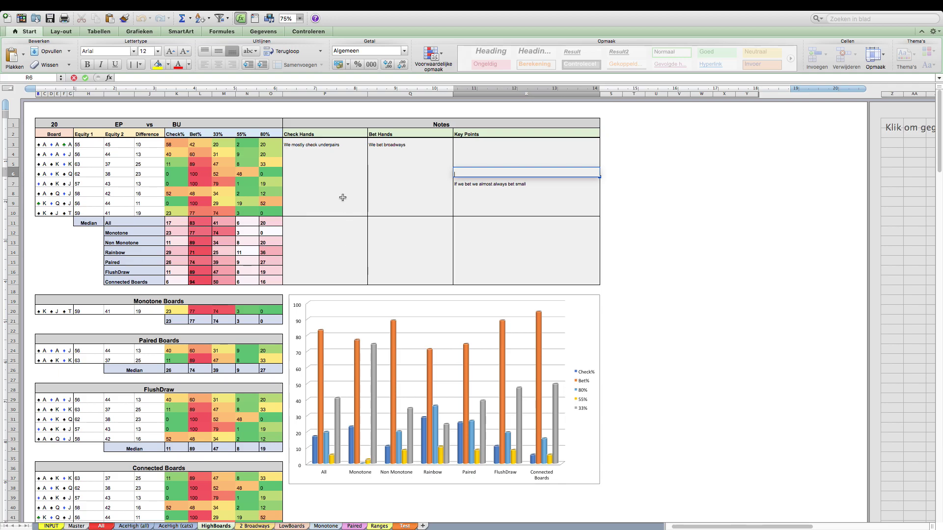
{"action": "left_click", "coordinate": [347, 183]}
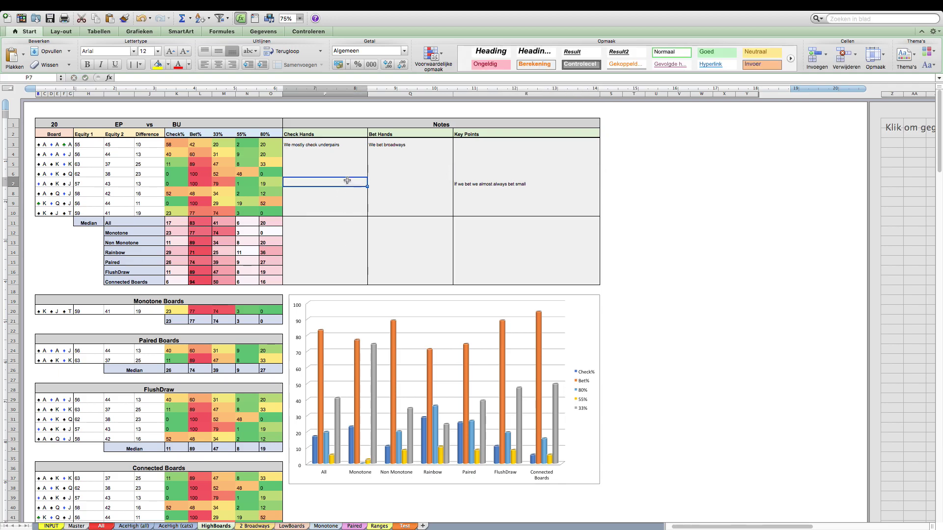
{"action": "left_click", "coordinate": [419, 191]}
{"action": "left_click", "coordinate": [336, 168]}
Step: Open the INPUT sheet and look over the green solver output columns, such as Equity and EV
{"action": "mouse_move", "coordinate": [319, 398]}
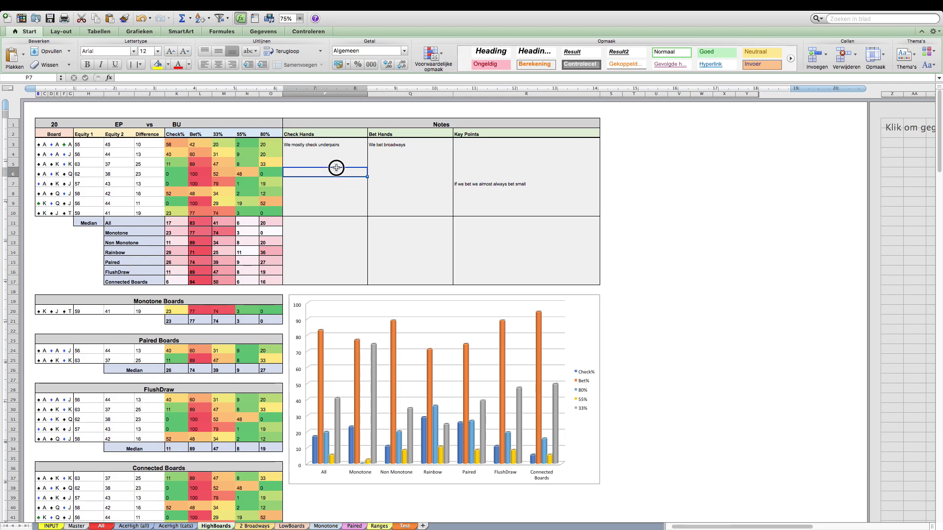
{"action": "left_click", "coordinate": [52, 525]}
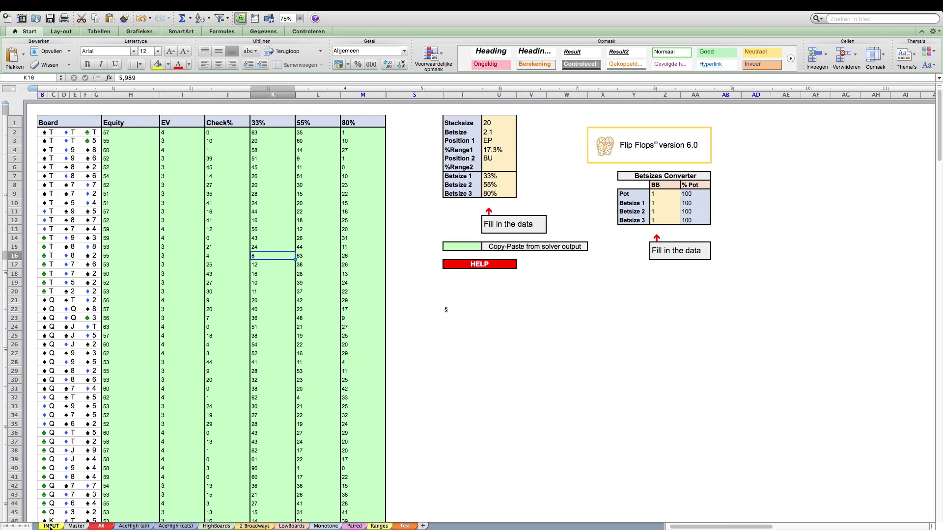
{"action": "left_click", "coordinate": [506, 339]}
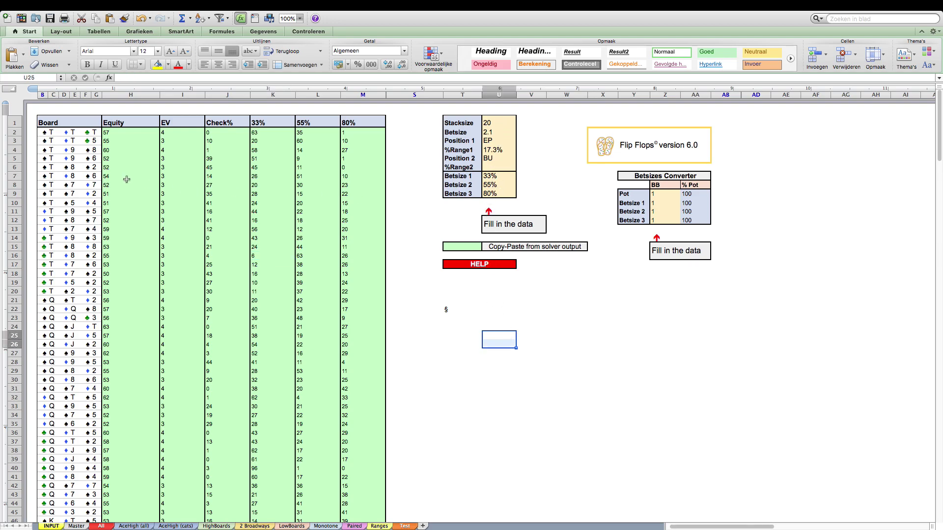
{"action": "left_click", "coordinate": [117, 133]}
{"action": "left_click", "coordinate": [173, 135]}
{"action": "left_click", "coordinate": [137, 135]}
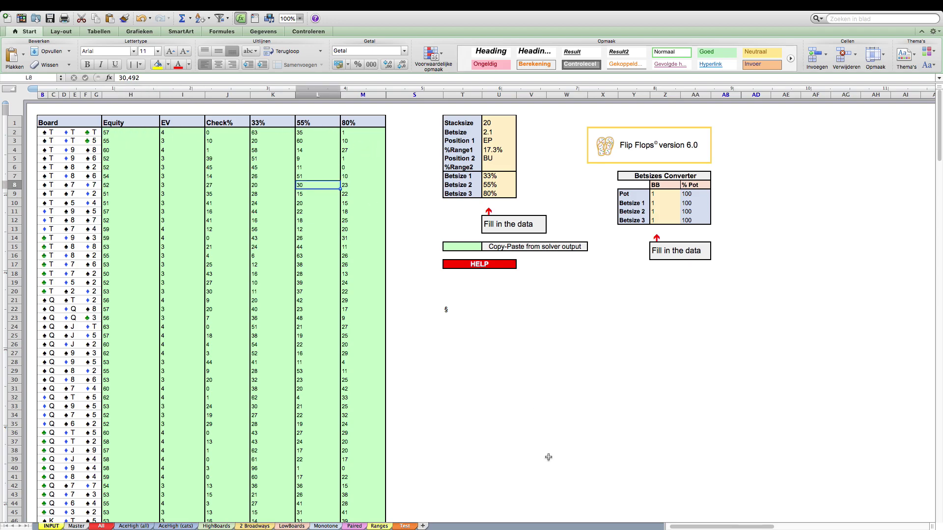
{"action": "left_click", "coordinate": [541, 426]}
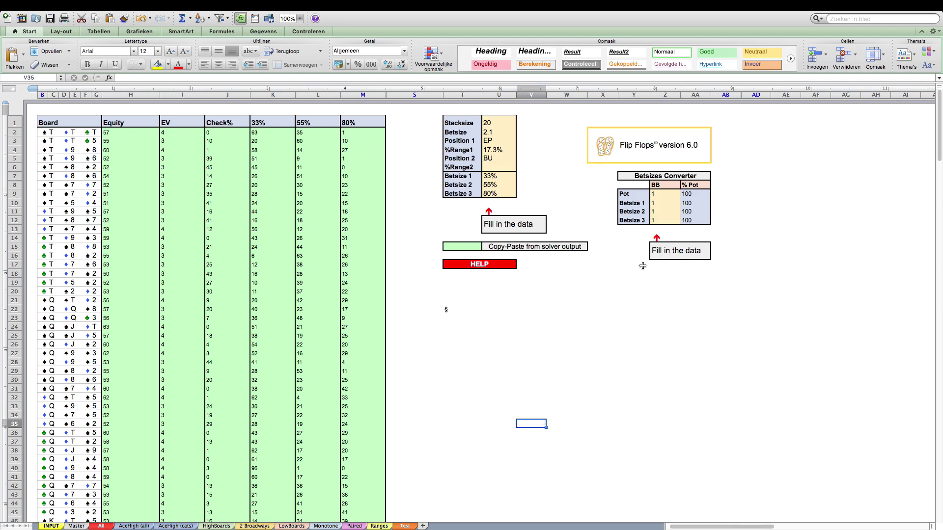
Step: Clear the stray § character from cell T22 below the HELP box on the INPUT sheet
{"action": "left_click", "coordinate": [447, 310]}
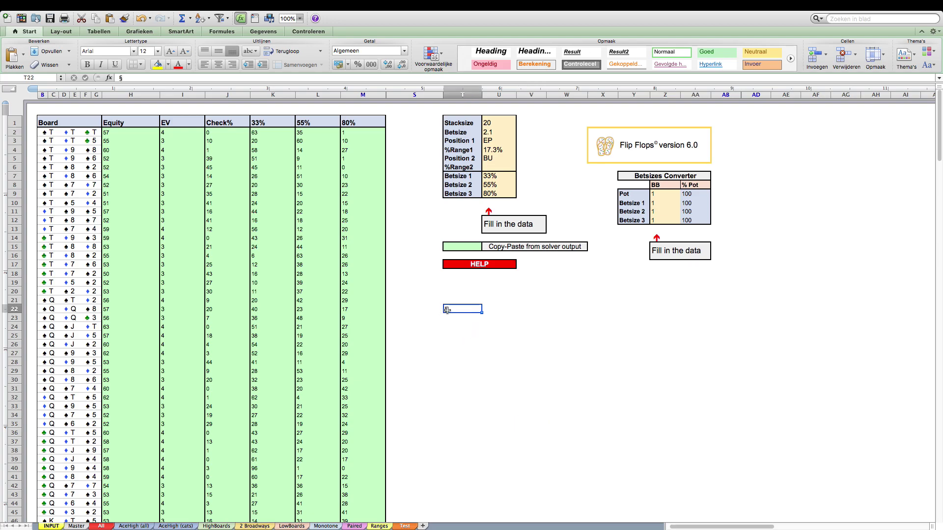
{"action": "left_click", "coordinate": [569, 309]}
{"action": "left_click", "coordinate": [555, 340]}
{"action": "left_click", "coordinate": [447, 313]}
{"action": "left_click", "coordinate": [454, 302]}
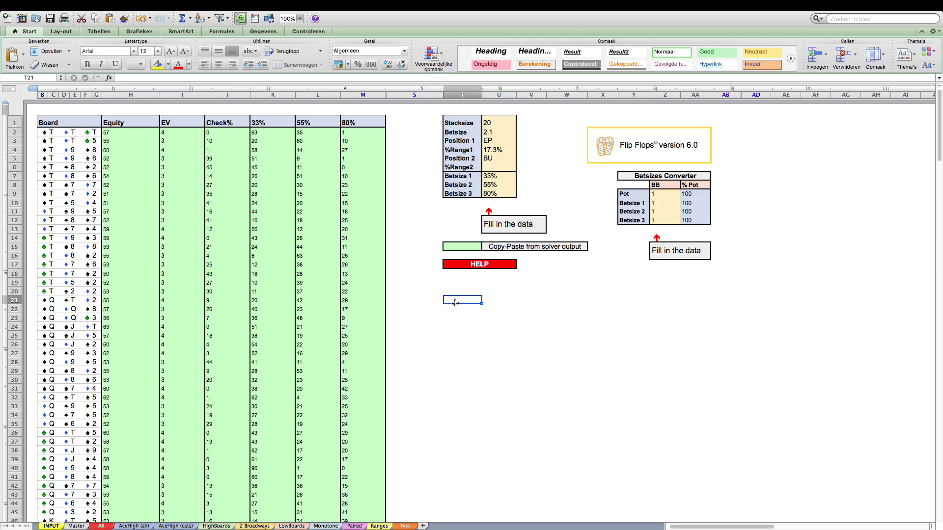
{"action": "left_click", "coordinate": [460, 290]}
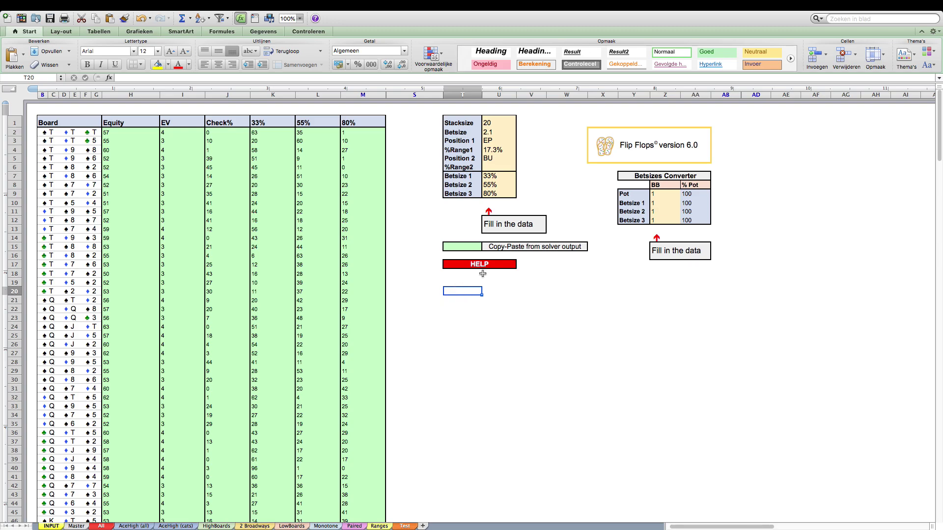